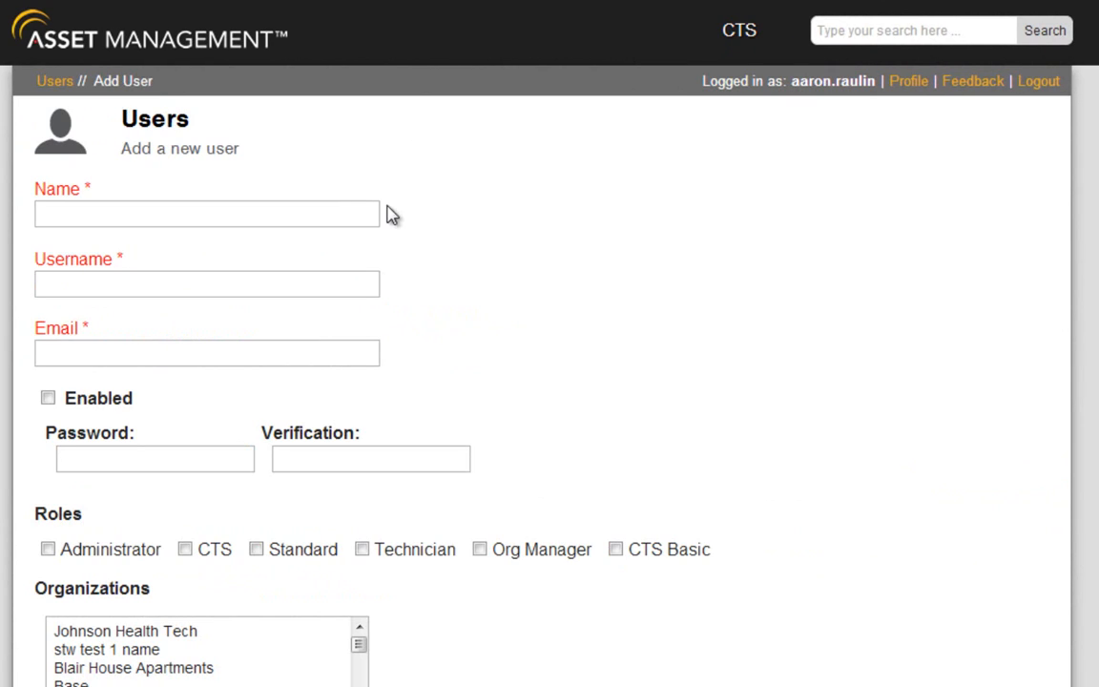
Enter the name 'Testing User 1', a username and the user's e-mail, and tick Enabled
left_click(343, 212)
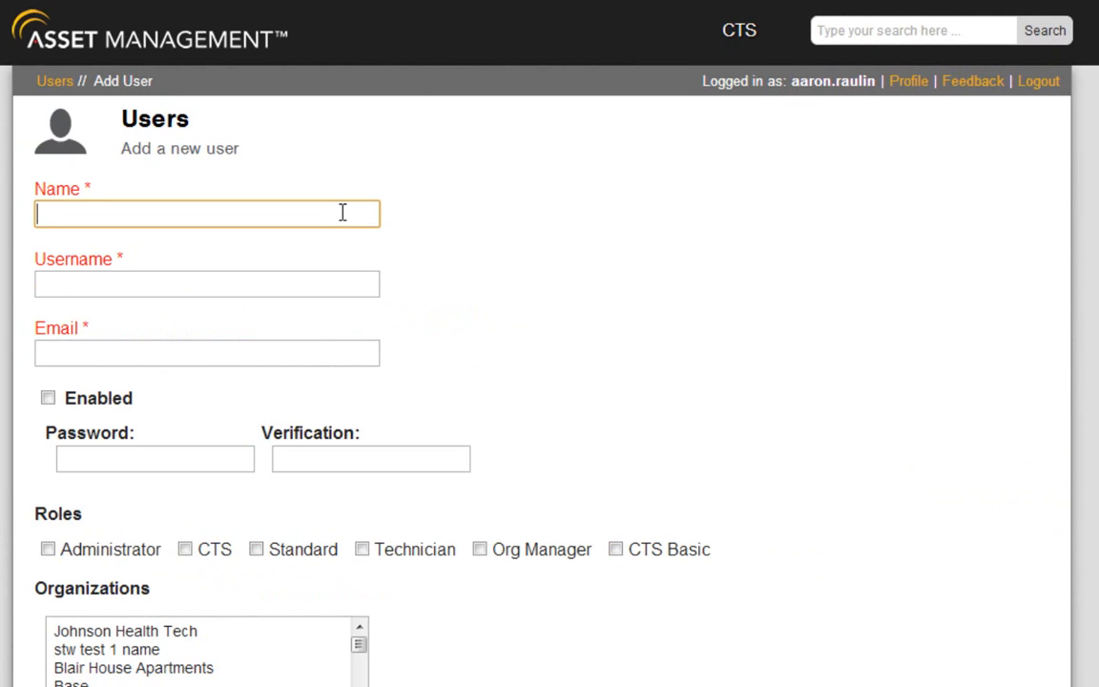
type("Testing User 1")
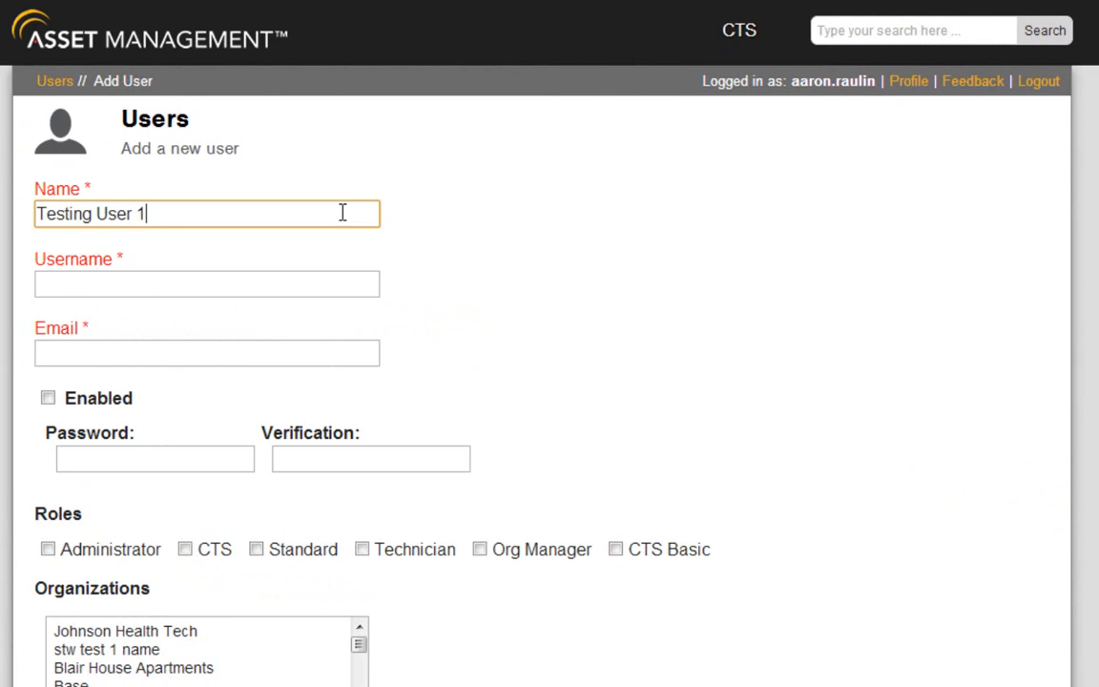
key("Tab")
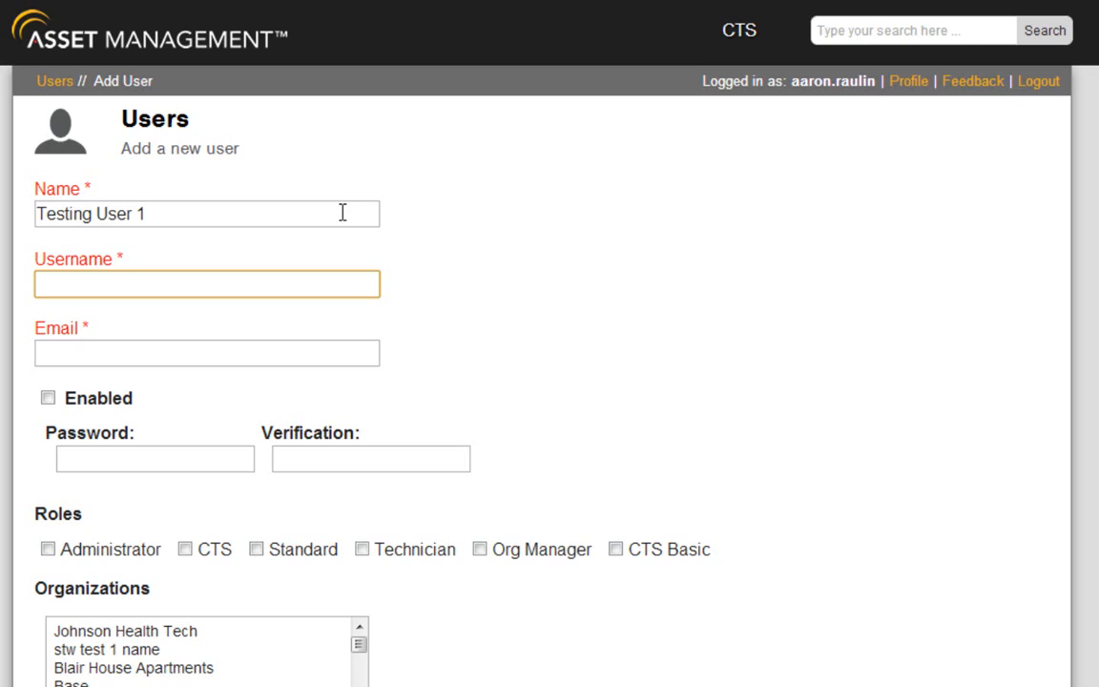
type("testing.user")
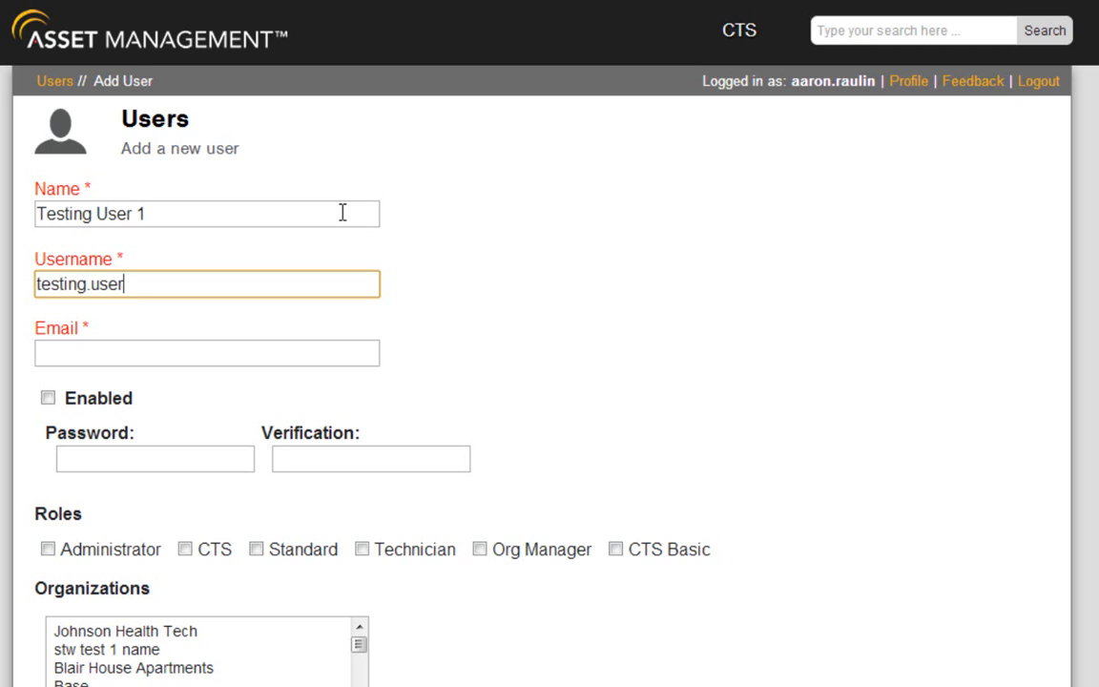
key("Tab")
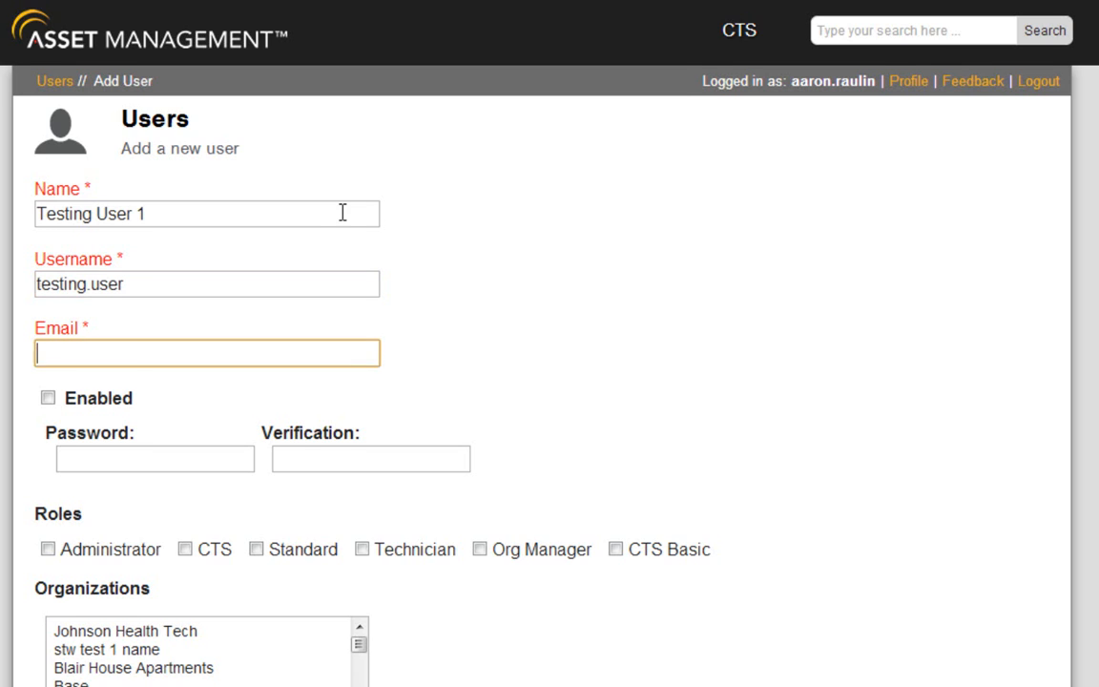
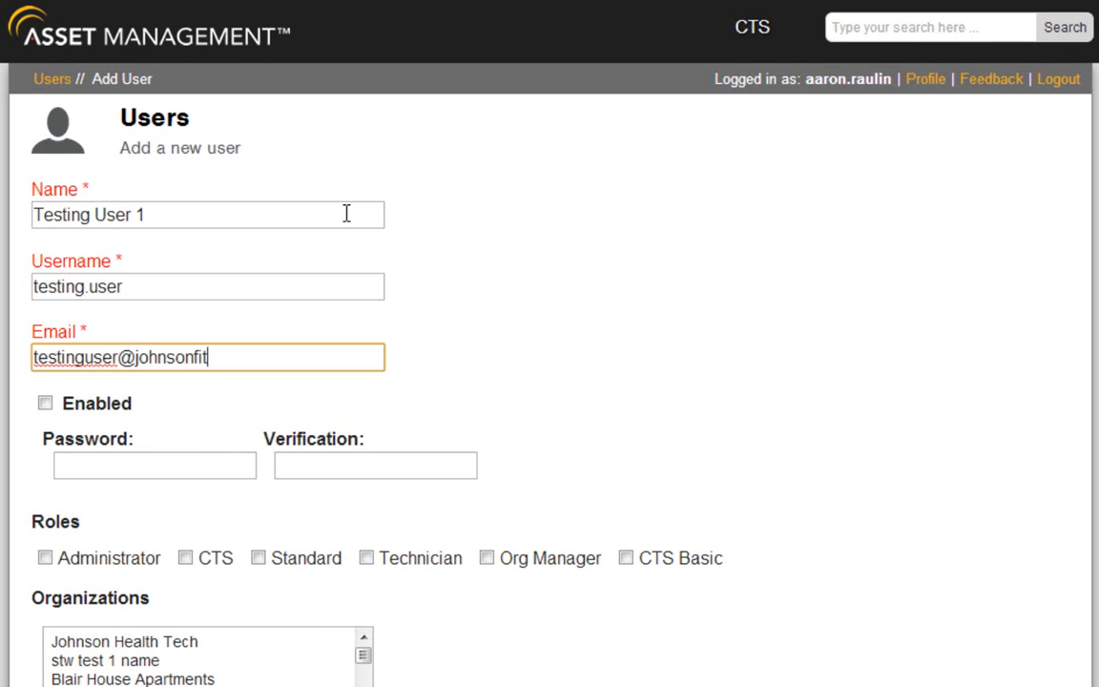
key("Tab")
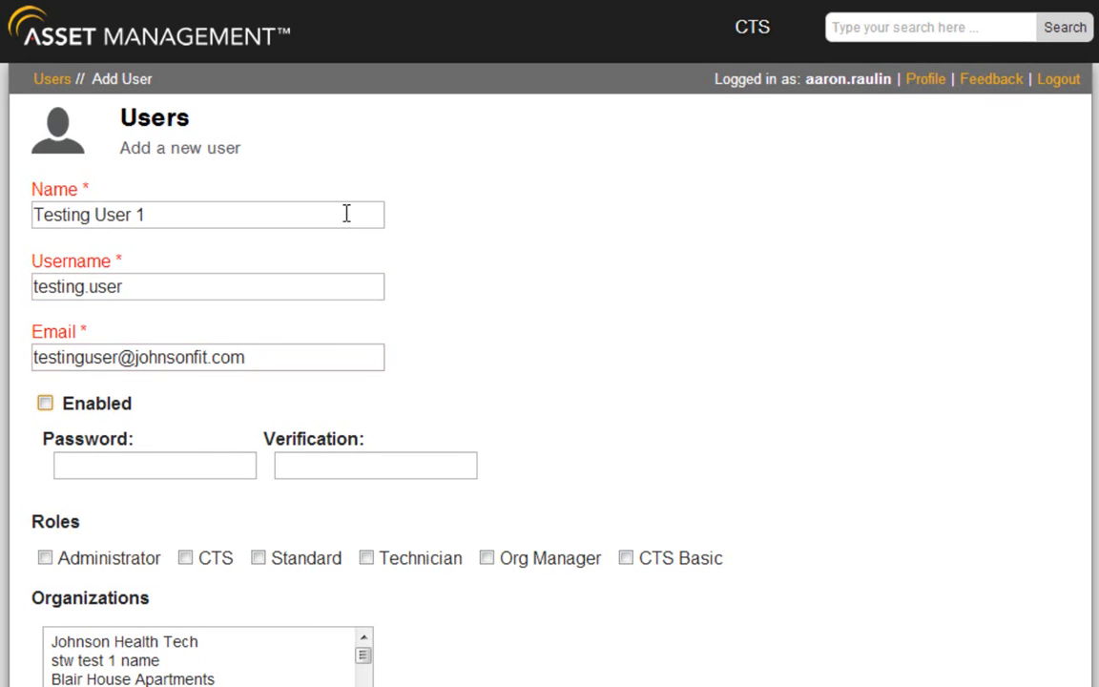
key("space")
Enter the account password and retype the same password in the Verification field
left_click(202, 462)
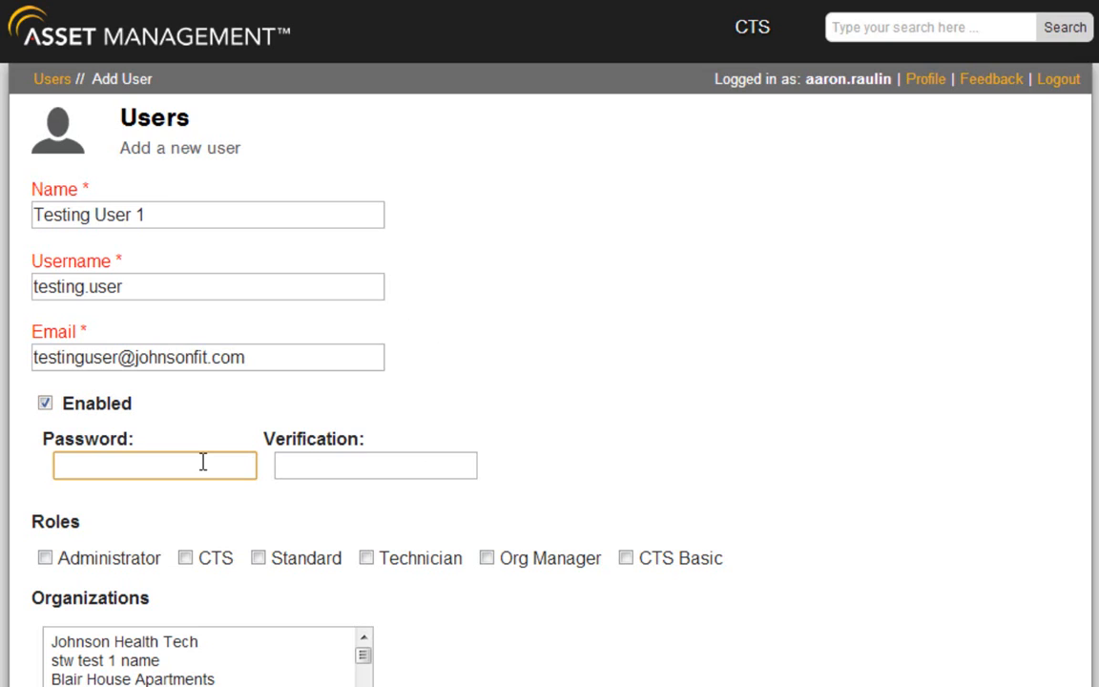
type("1234")
left_click(336, 471)
type("123")
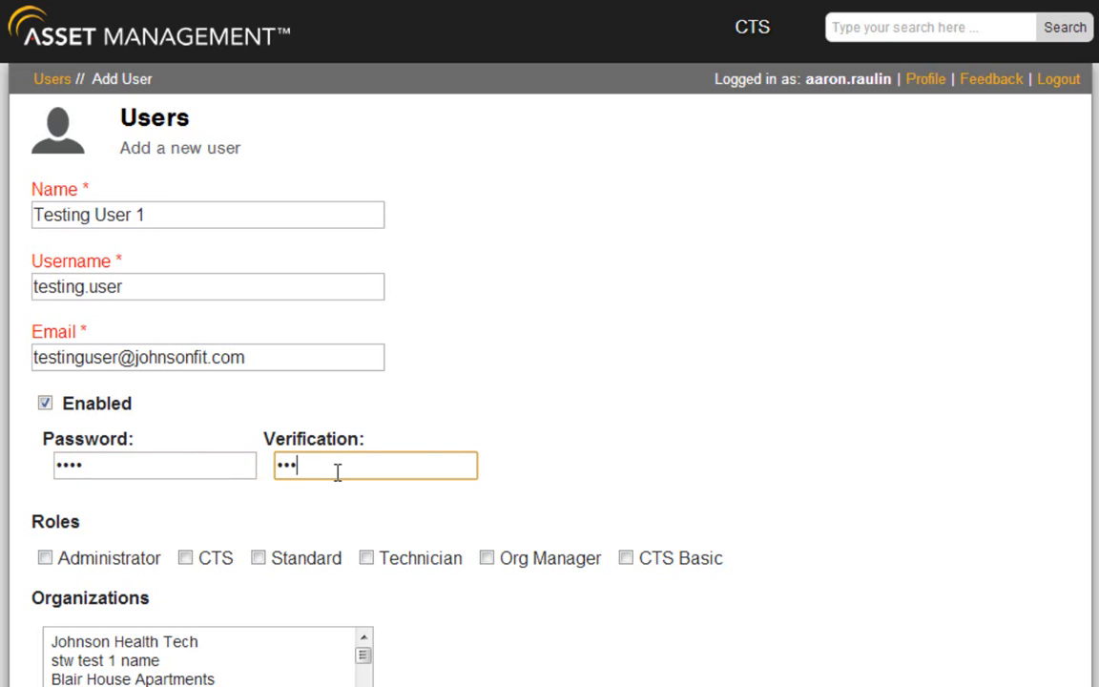
type("4")
left_click(281, 508)
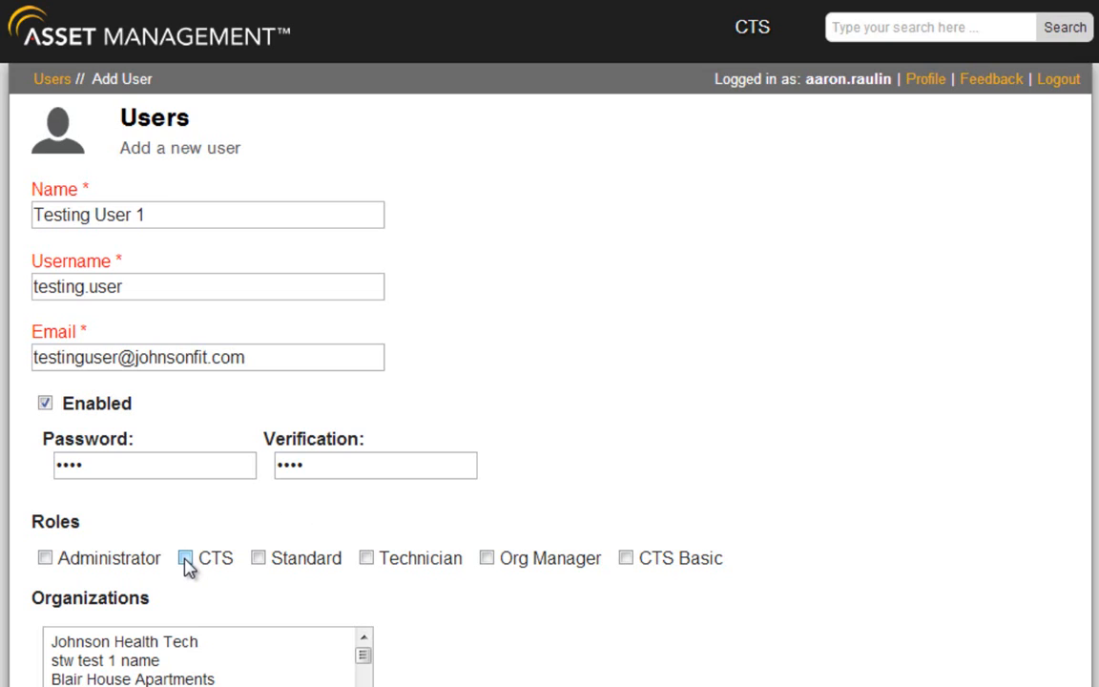
Give the user the Standard role and the Testing Organization 2013 organization
left_click(258, 558)
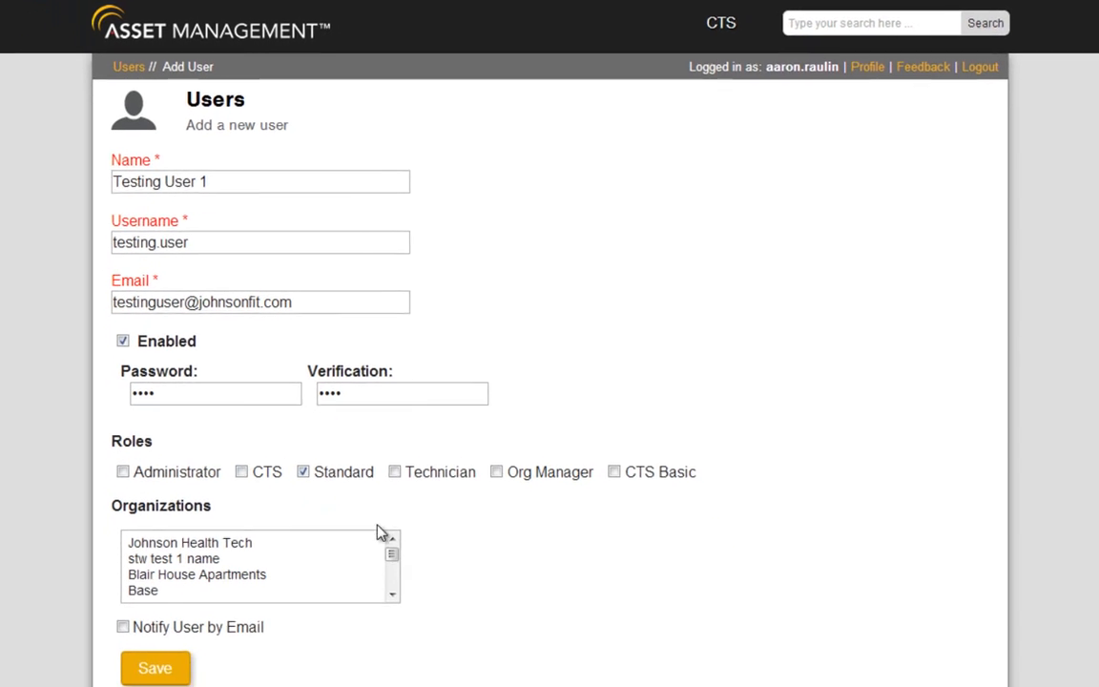
left_click(392, 554)
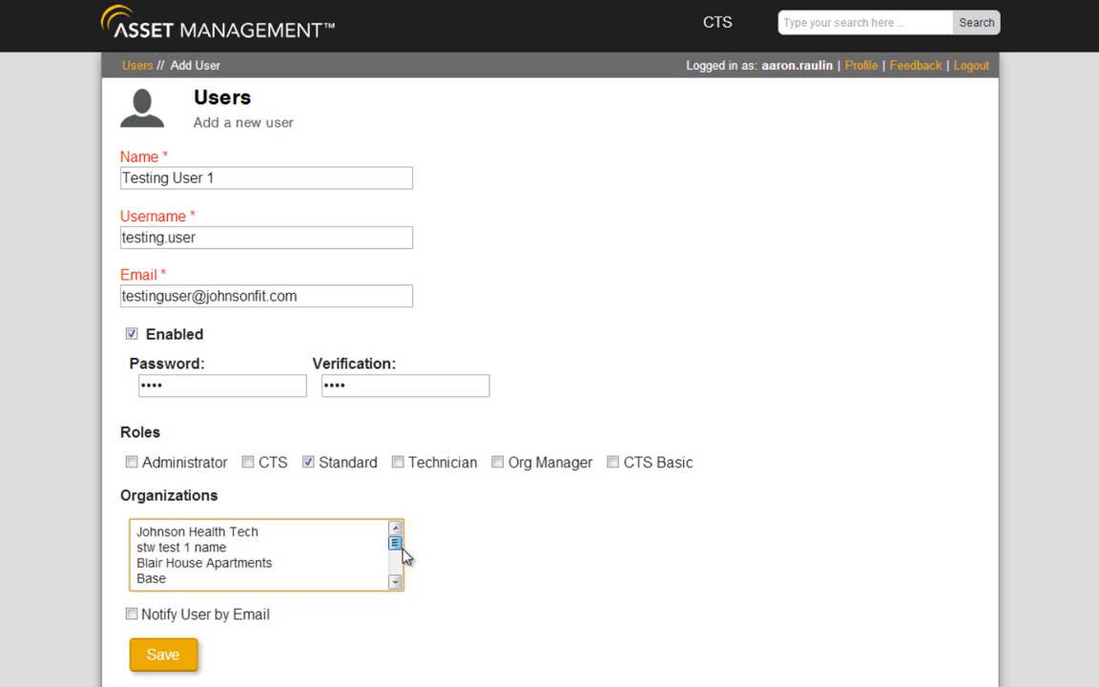
left_click_drag(405, 556, 398, 591)
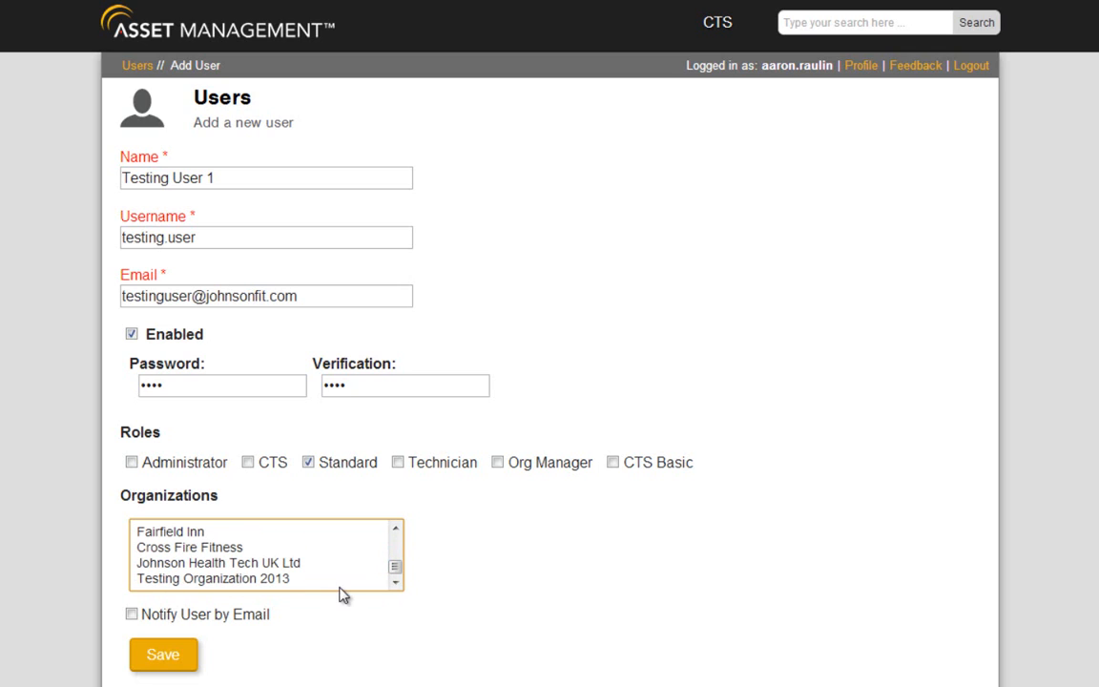
left_click(230, 582)
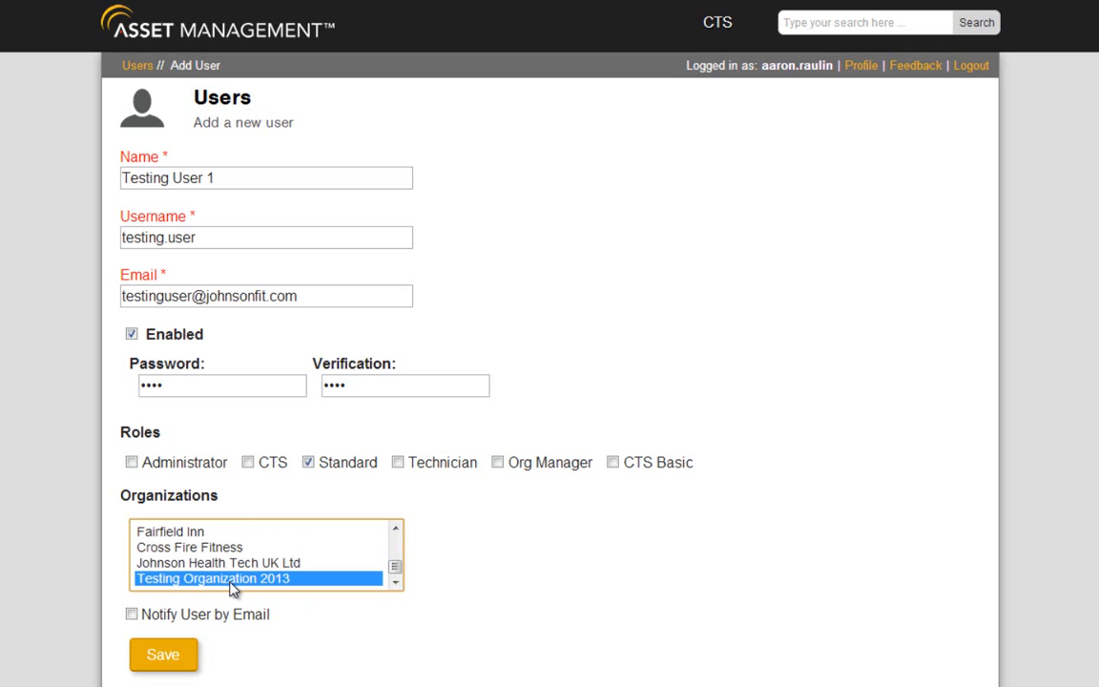
Turn on Notify User by Email and save the new user
left_click(137, 615)
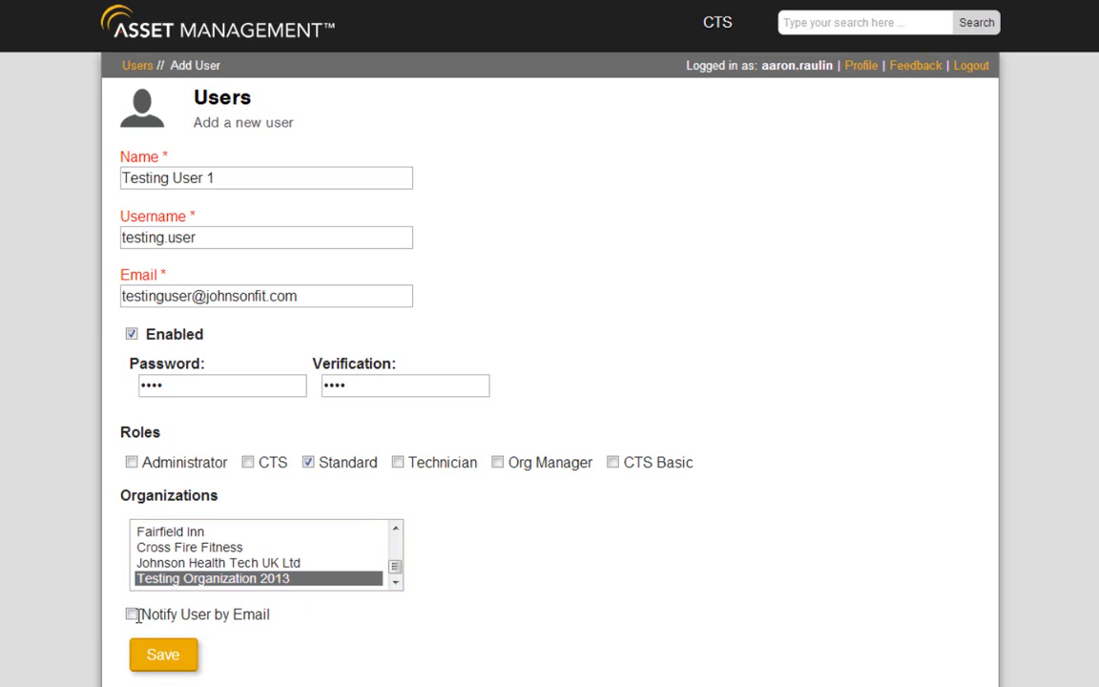
left_click(134, 615)
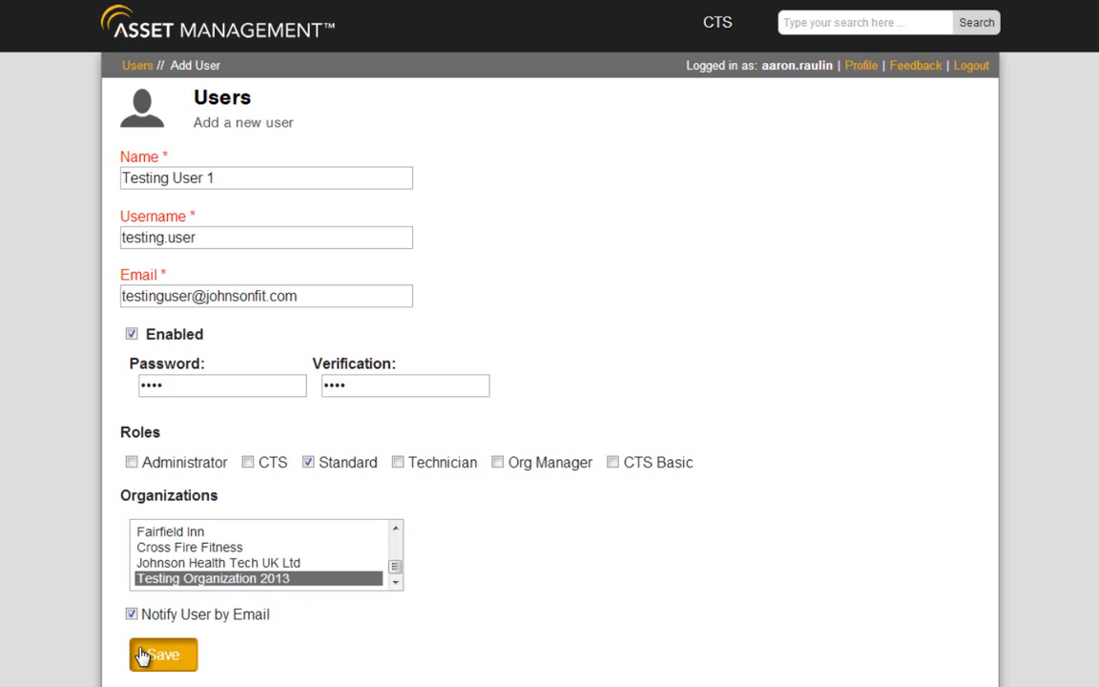
left_click(142, 654)
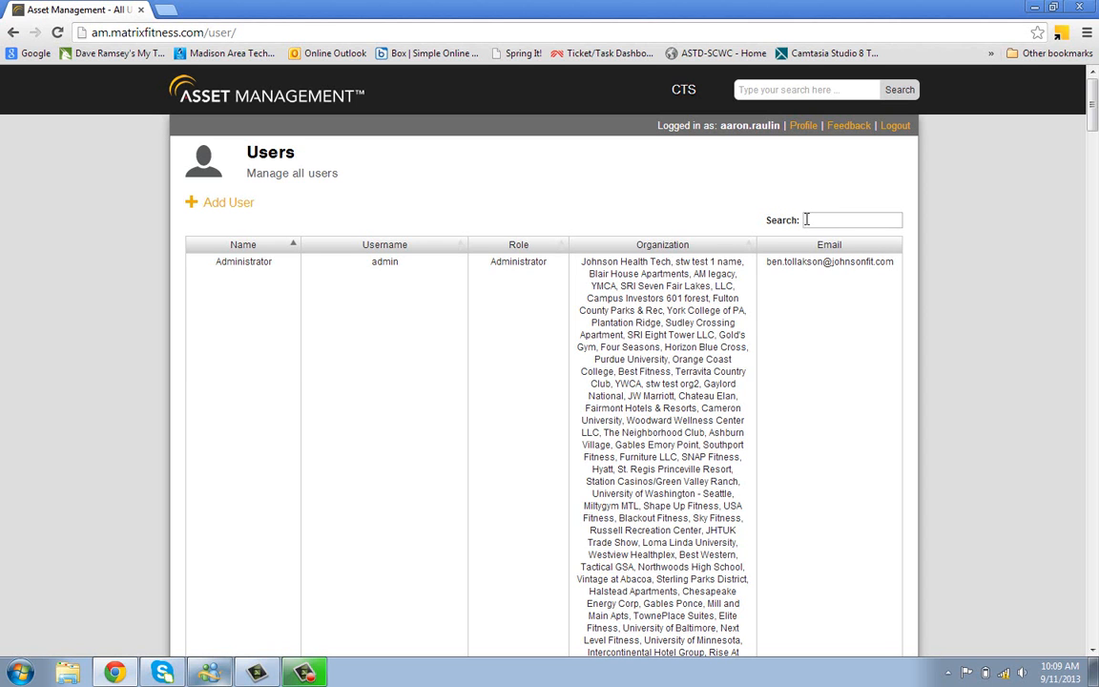
Reload the CTS Users List and filter it with the search term 'testing'
left_click(814, 217)
left_click(683, 89)
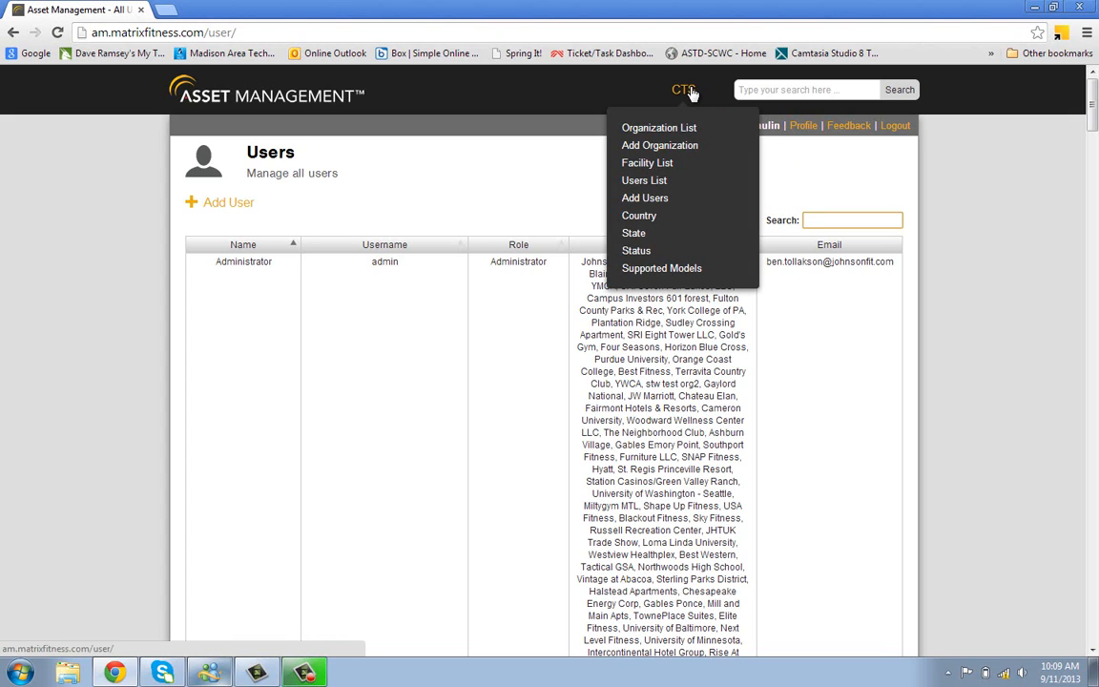
left_click(665, 188)
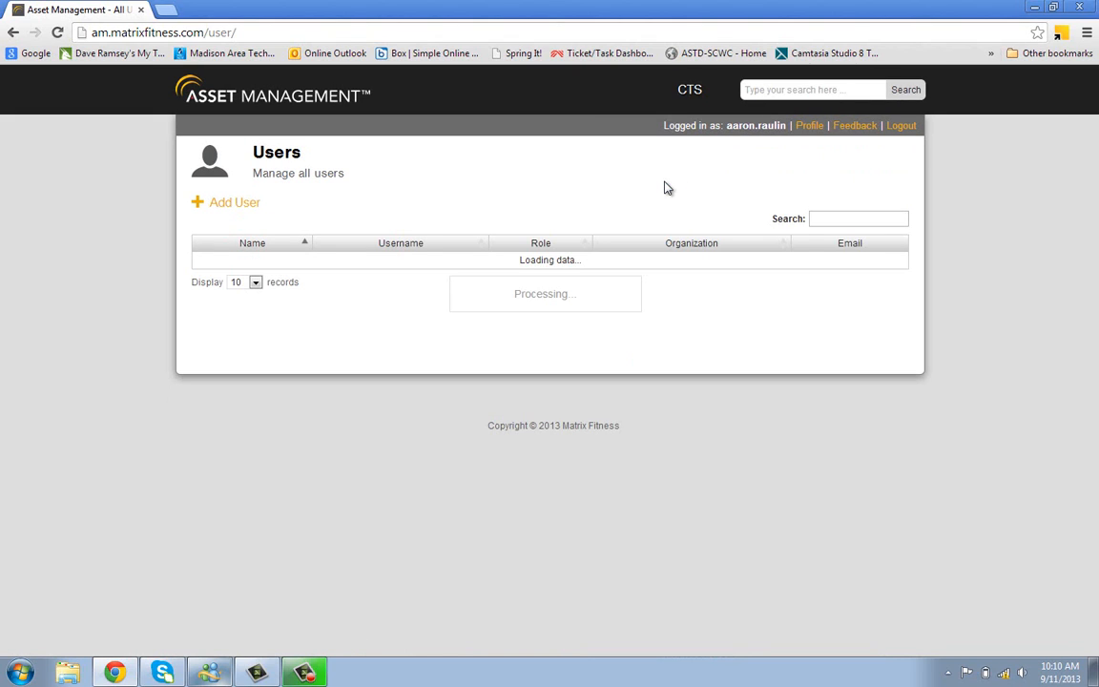
left_click(841, 221)
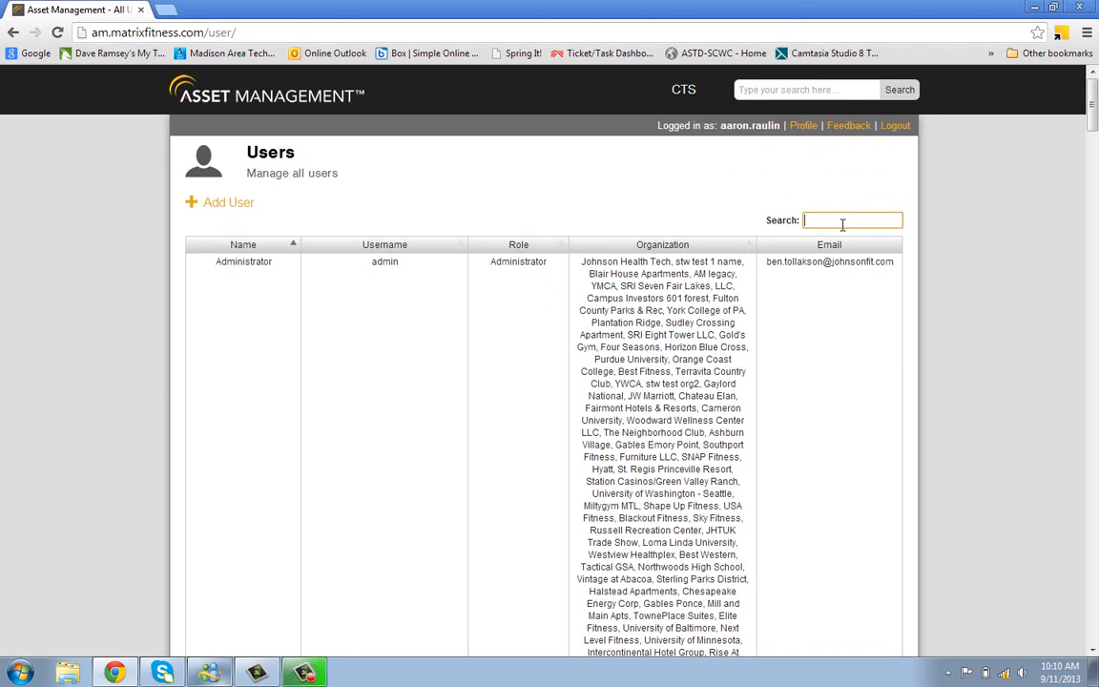
type("testing")
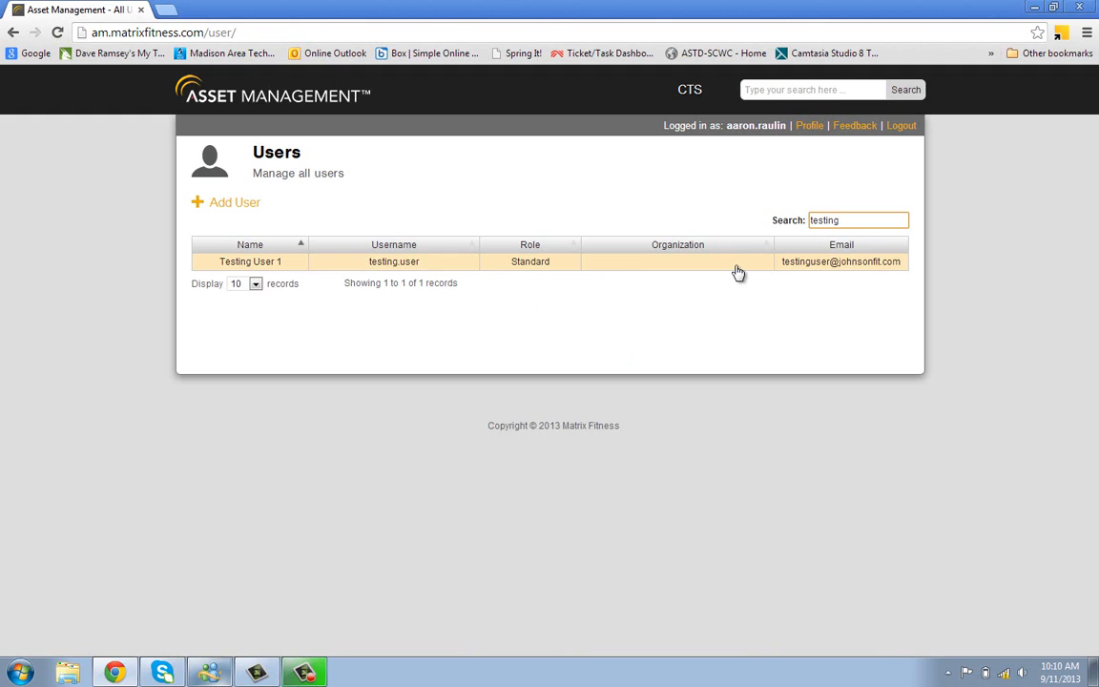
Open Testing User 1's Edit User page and go to Set Permissions
left_click(679, 262)
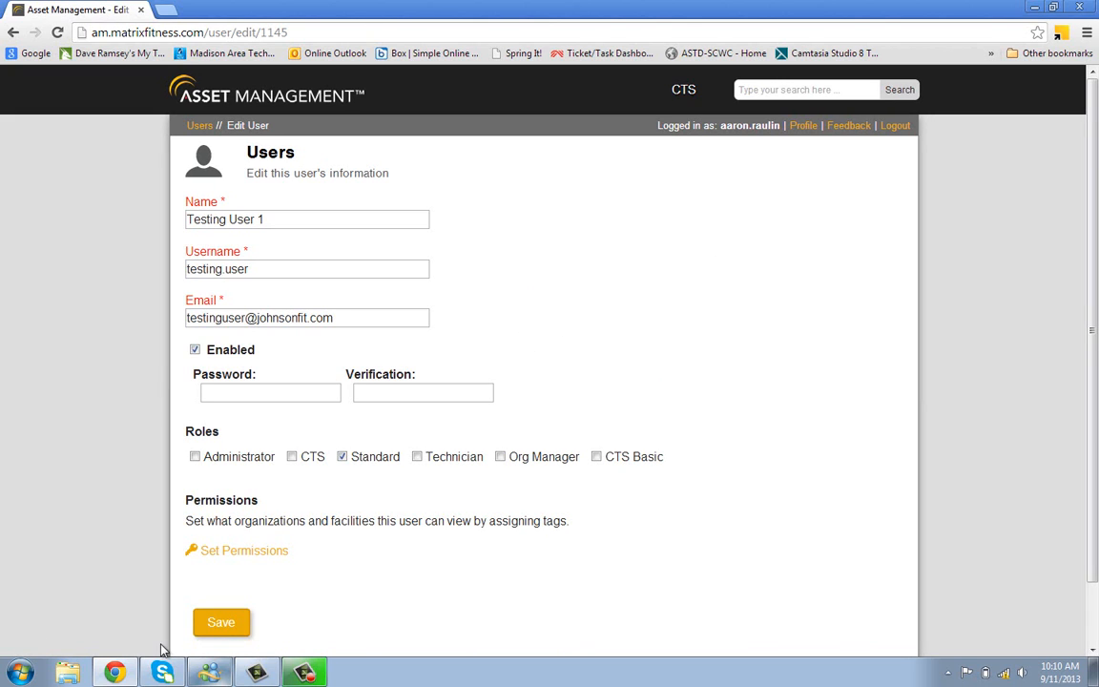
left_click(262, 555)
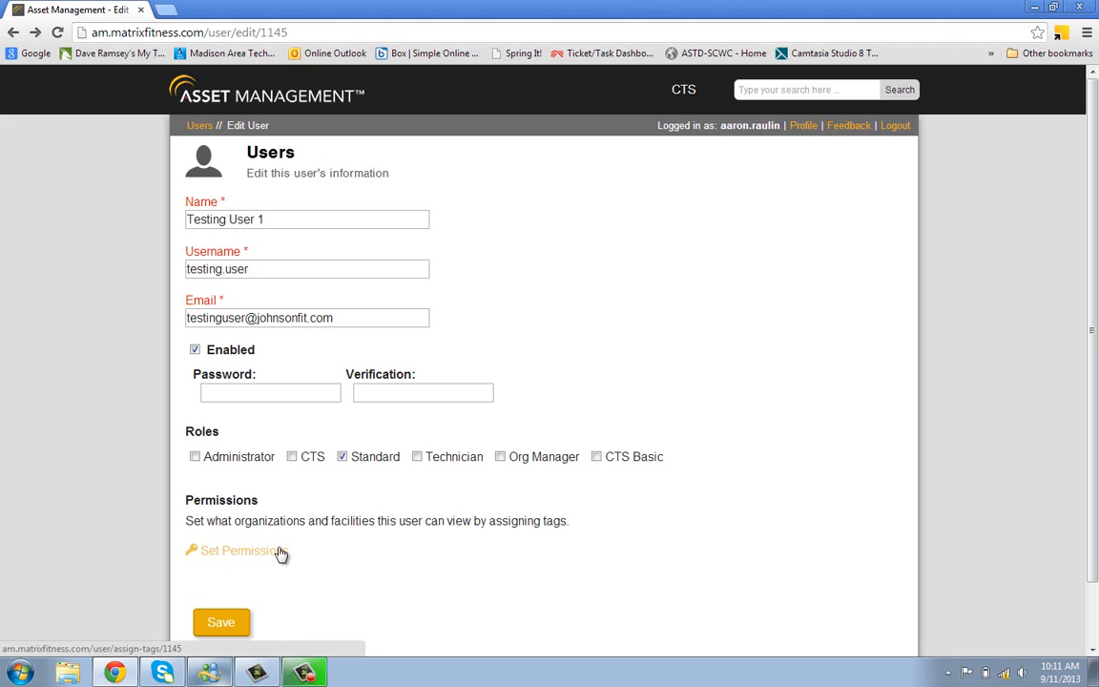
Select Testing Organization 2013 as the permission organization
left_click(238, 550)
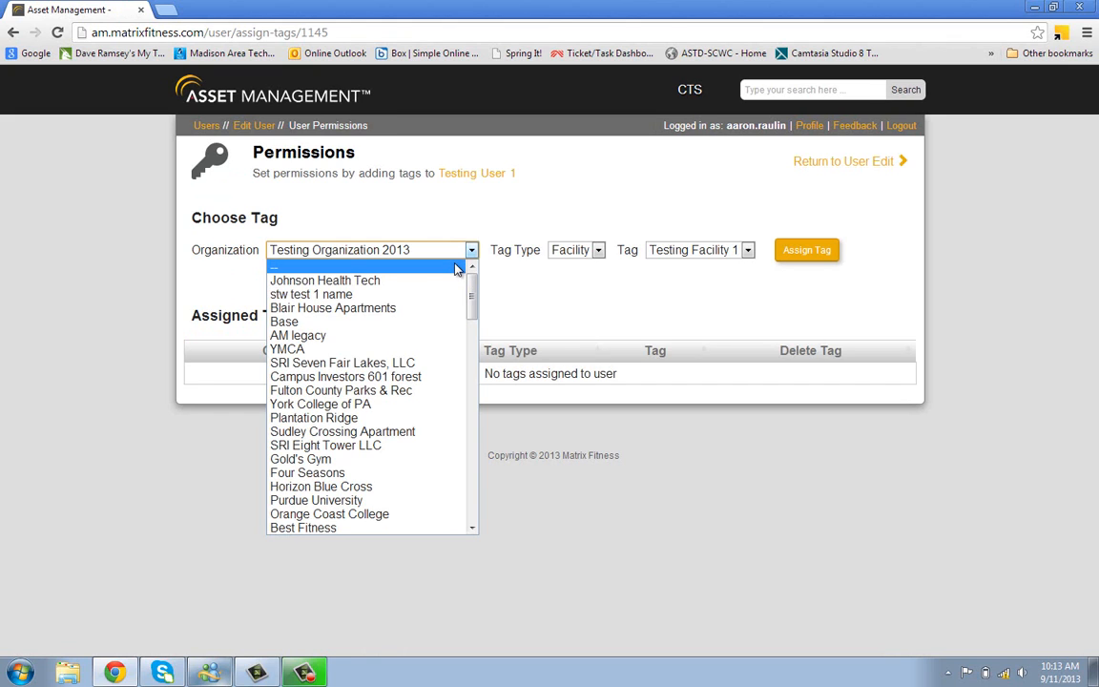
left_click(456, 270)
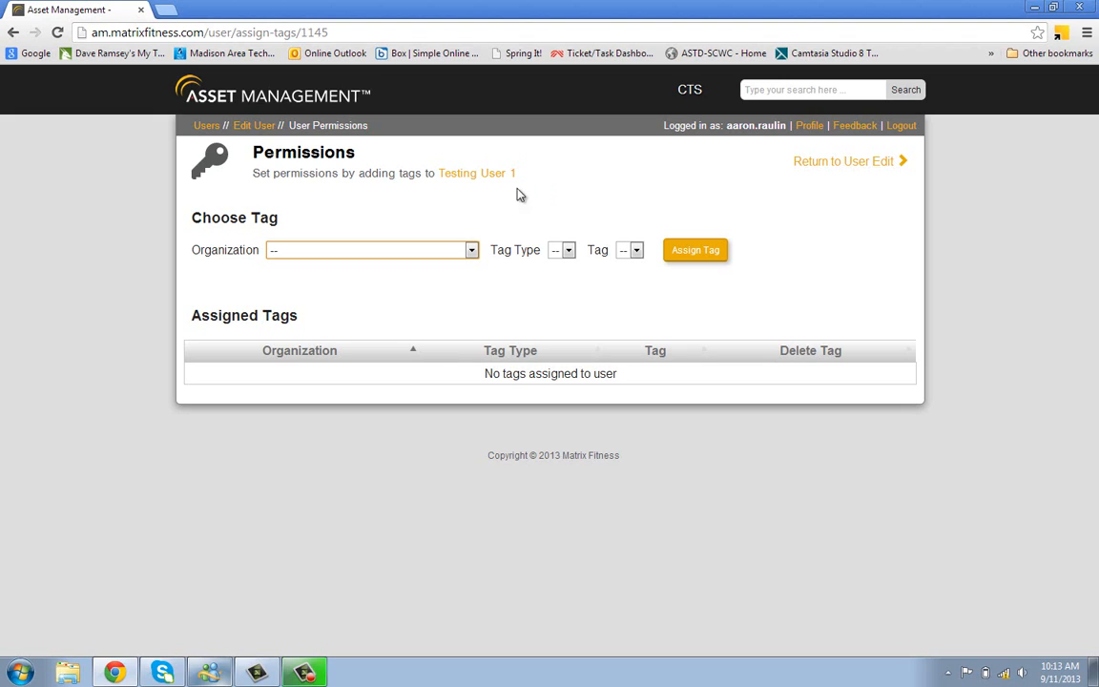
left_click(472, 254)
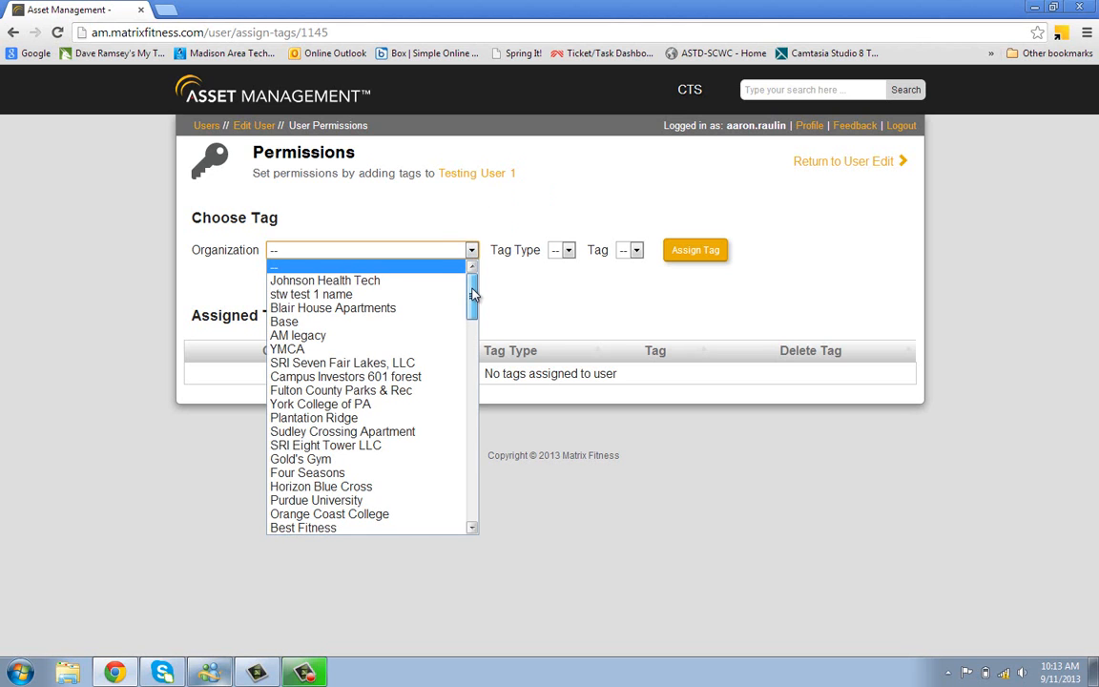
left_click_drag(471, 289, 477, 504)
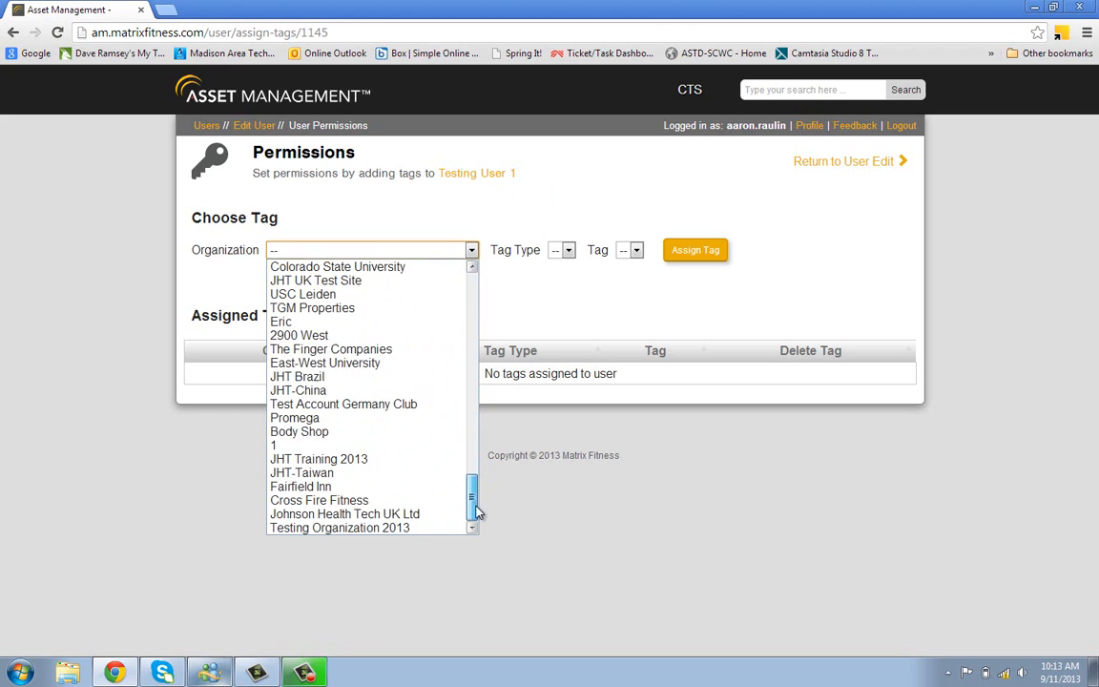
left_click(400, 527)
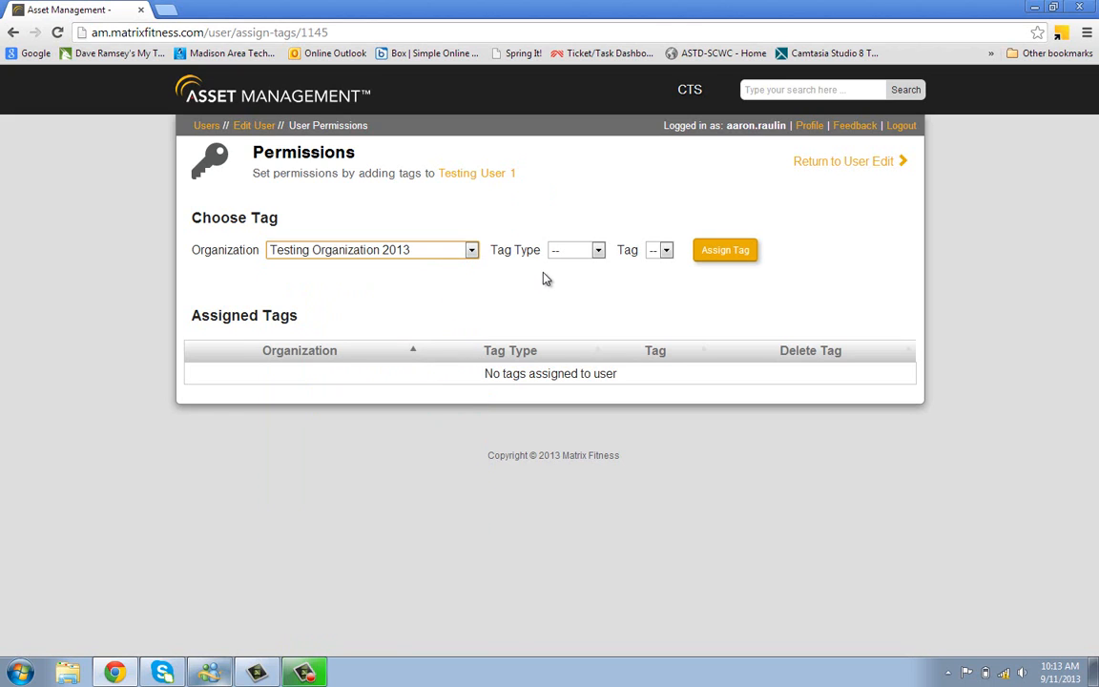
Assign the Facility tag Testing Facility 1 to the user
left_click(579, 250)
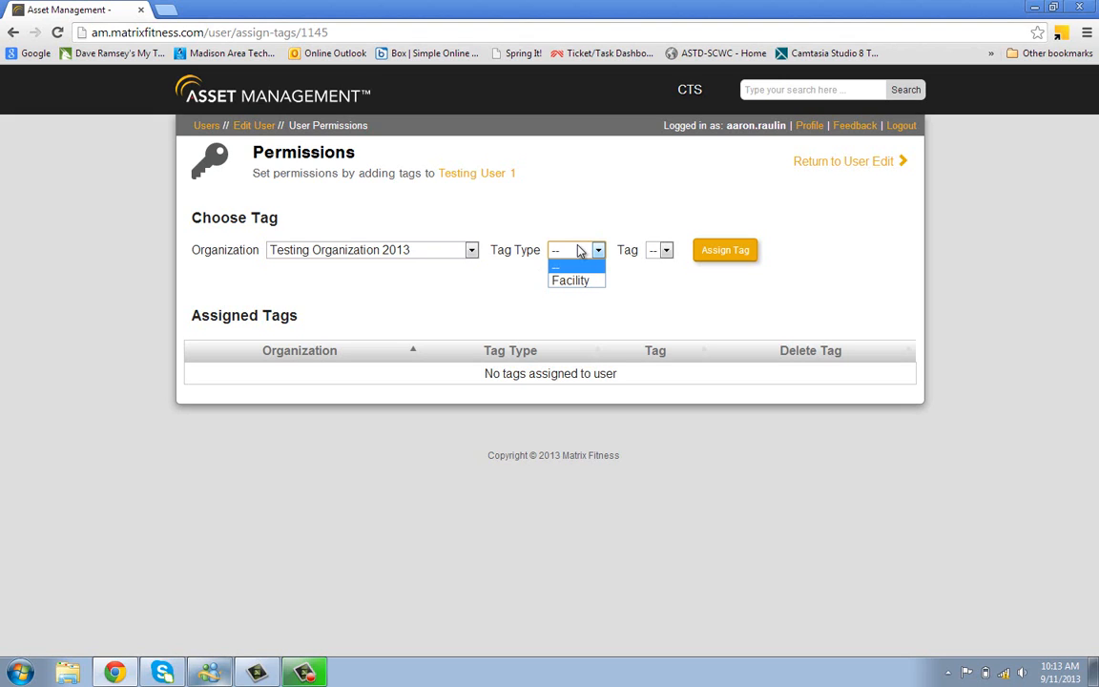
left_click(579, 282)
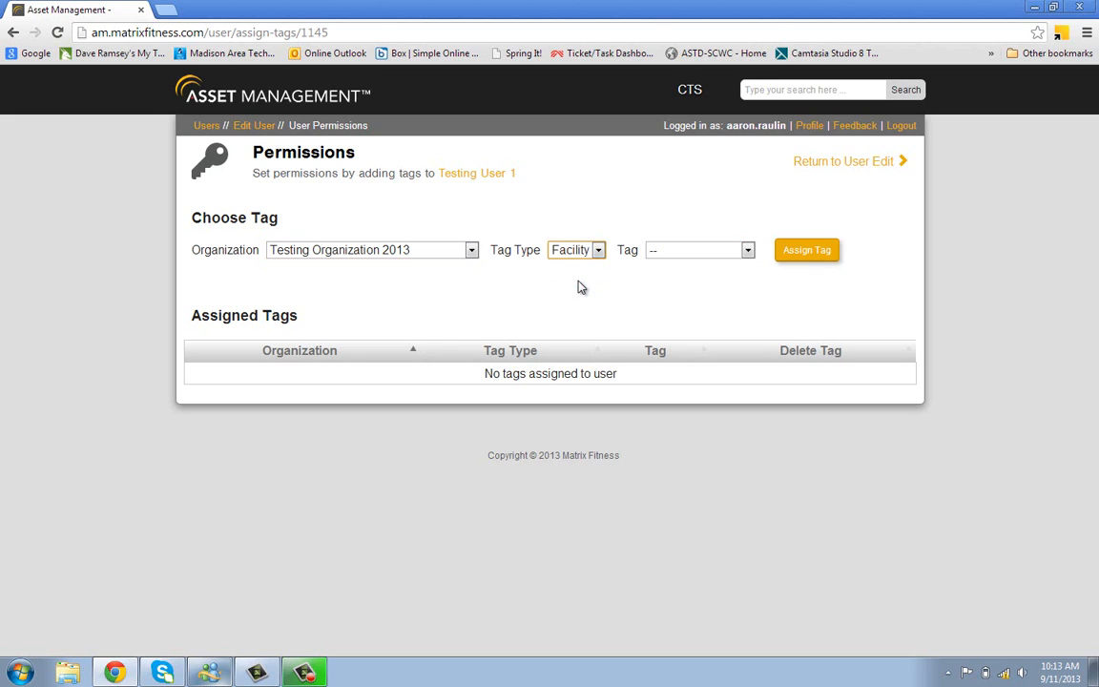
left_click(694, 251)
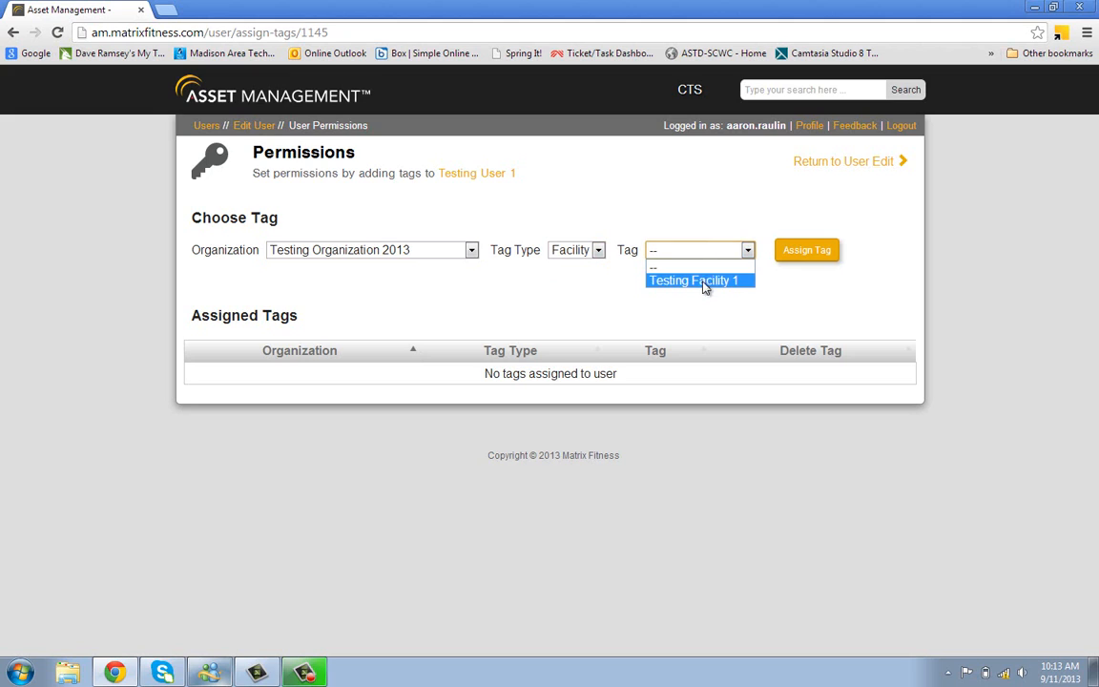
left_click(718, 281)
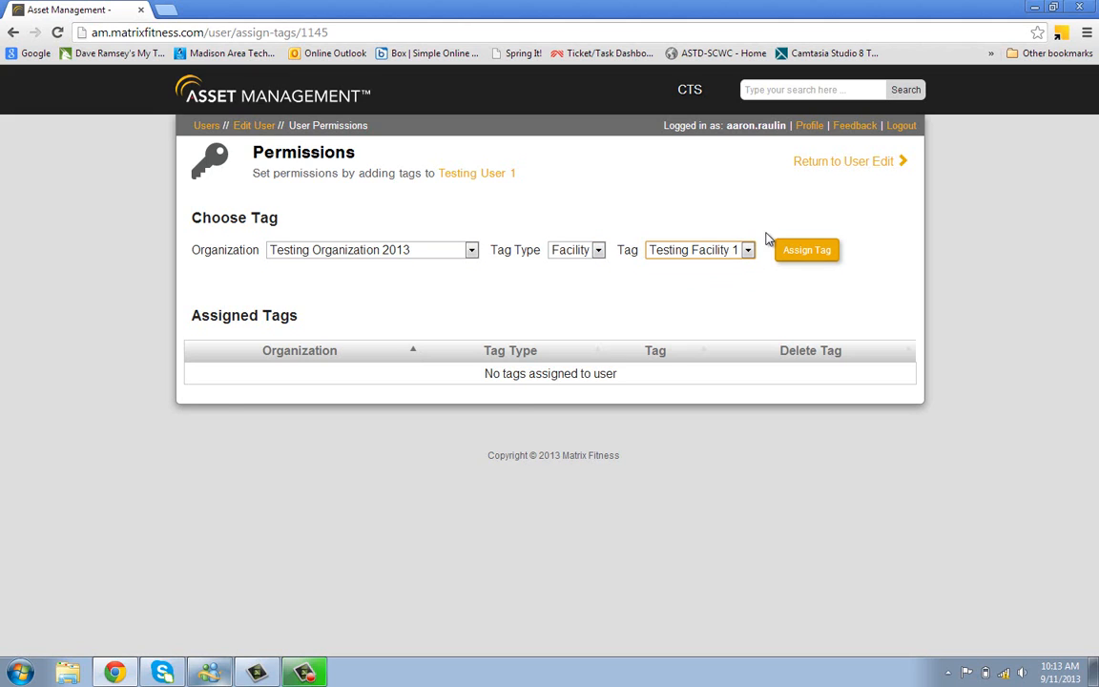
left_click(803, 249)
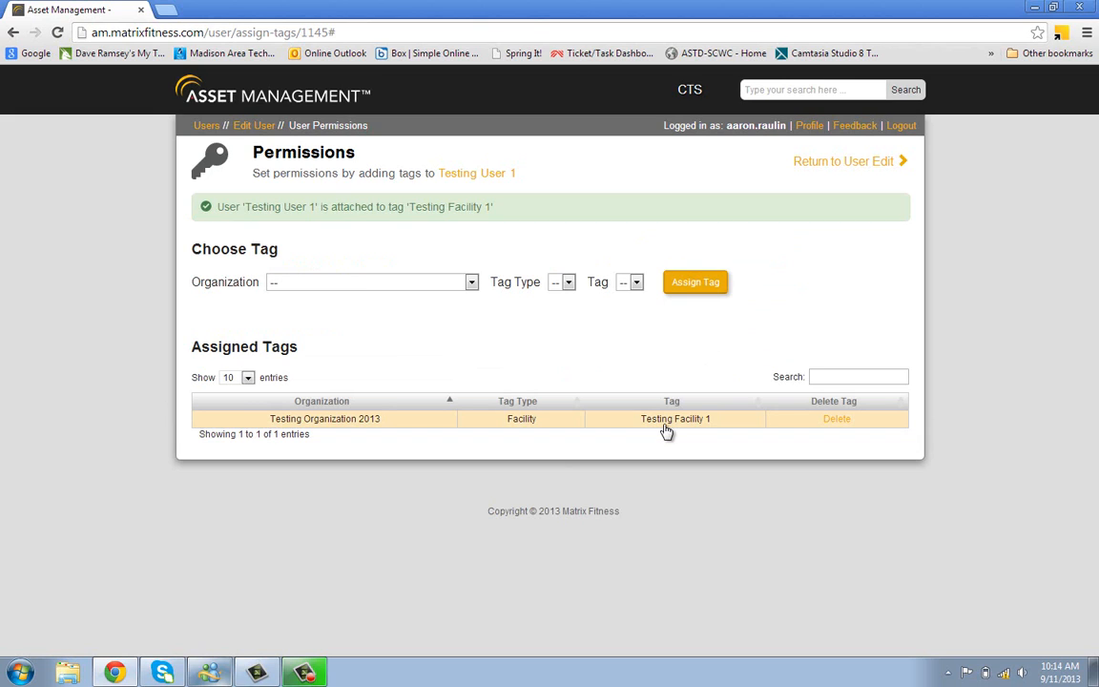
Choose Base as the organization and Global SBU as the tag type, browsing its tags
left_click(455, 283)
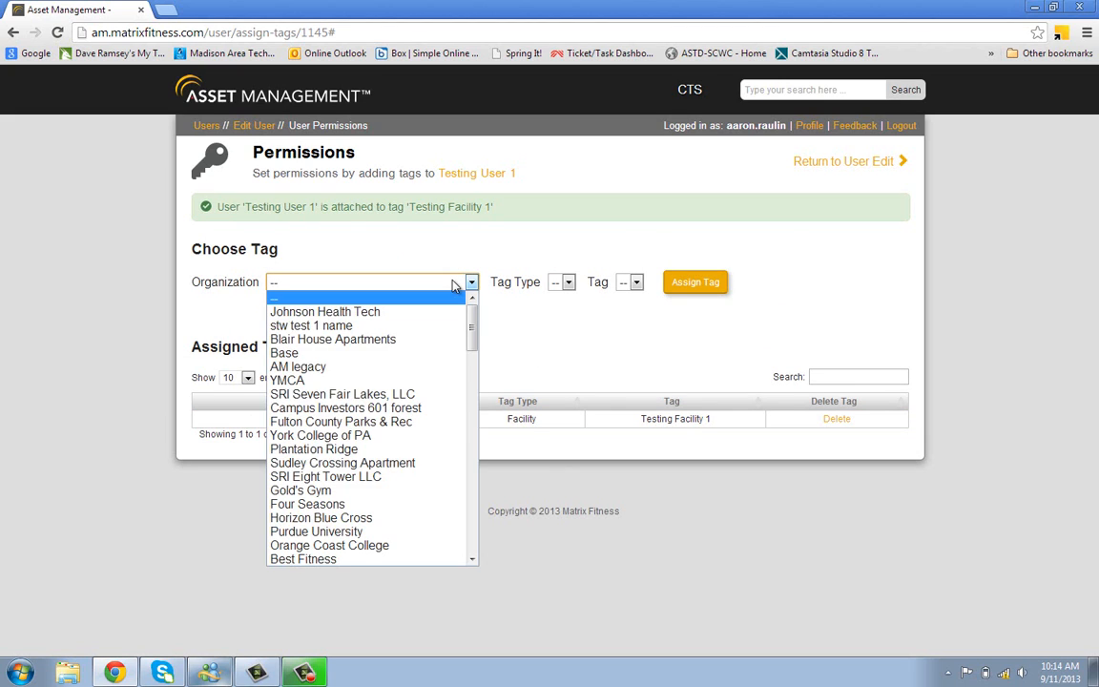
left_click(455, 284)
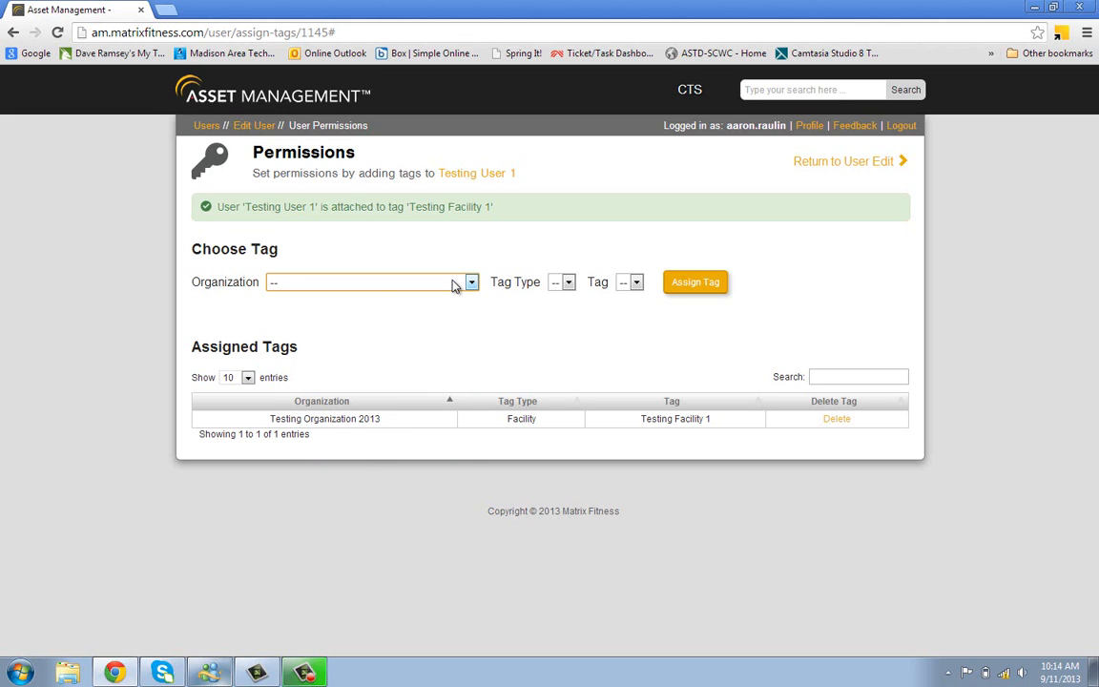
left_click(455, 285)
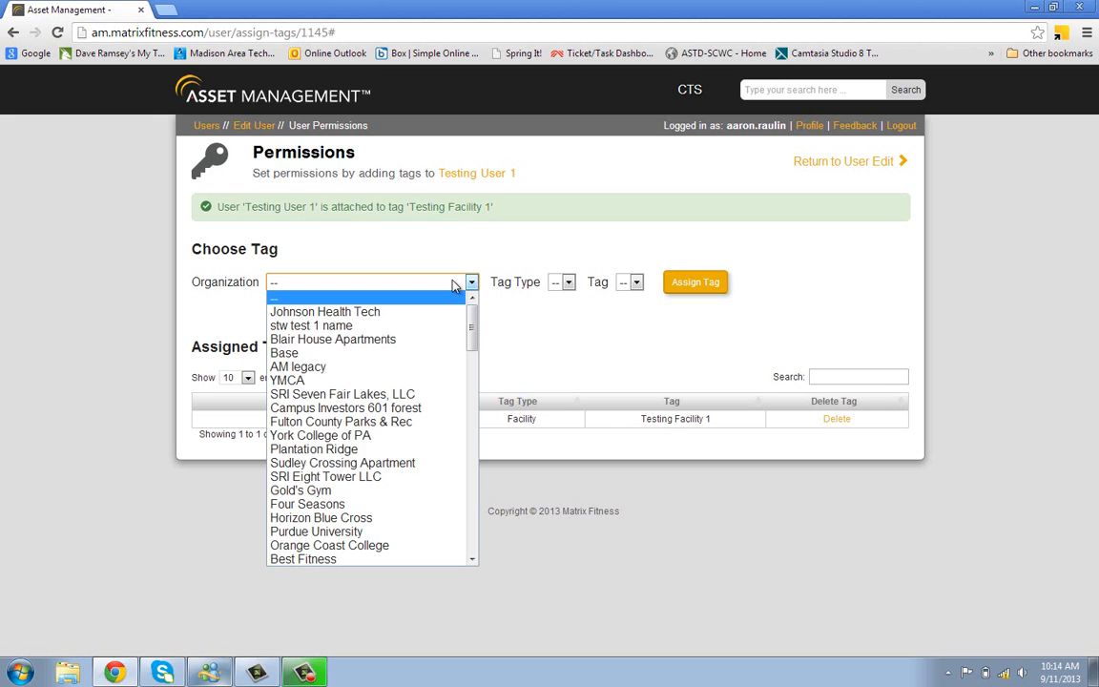
left_click(404, 354)
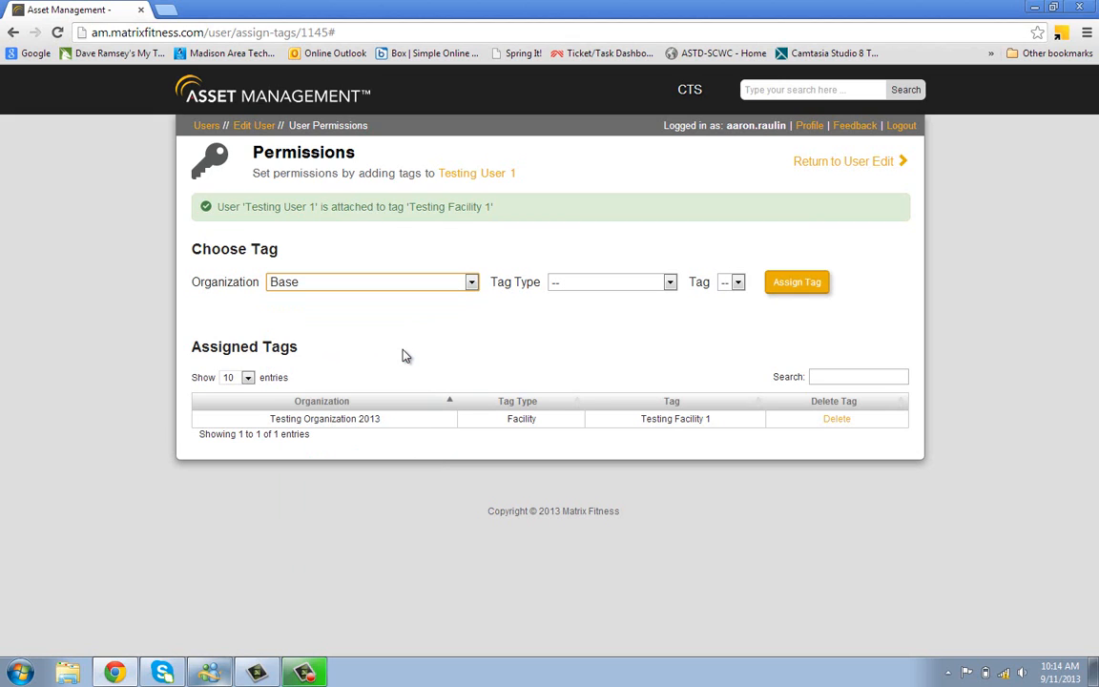
left_click(575, 285)
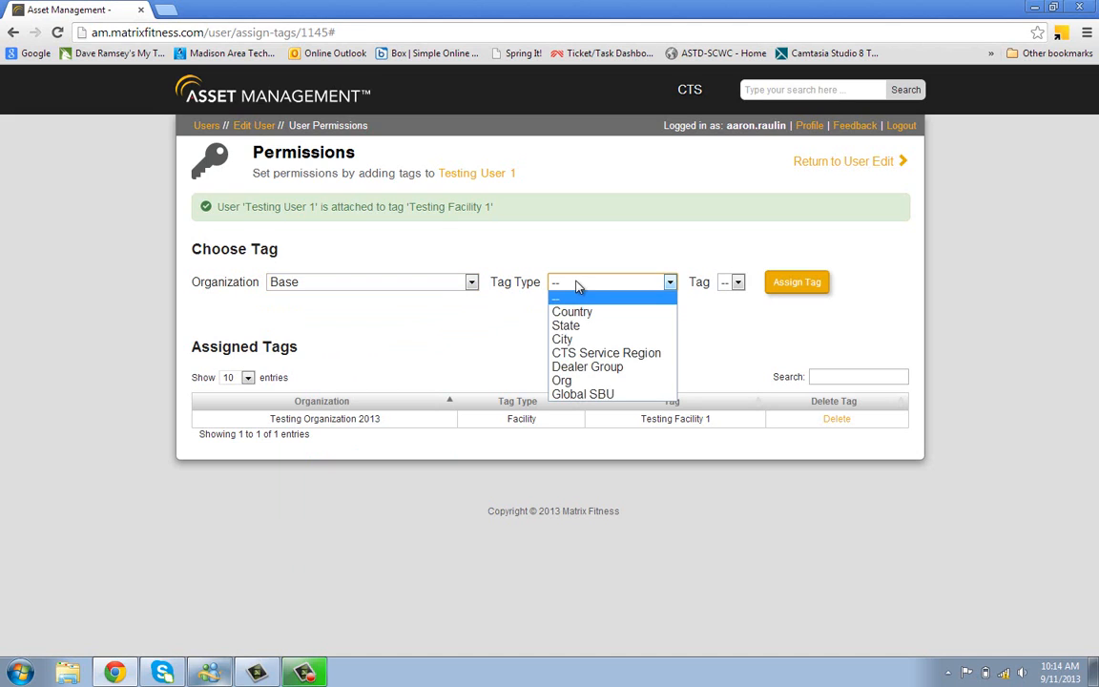
left_click(576, 394)
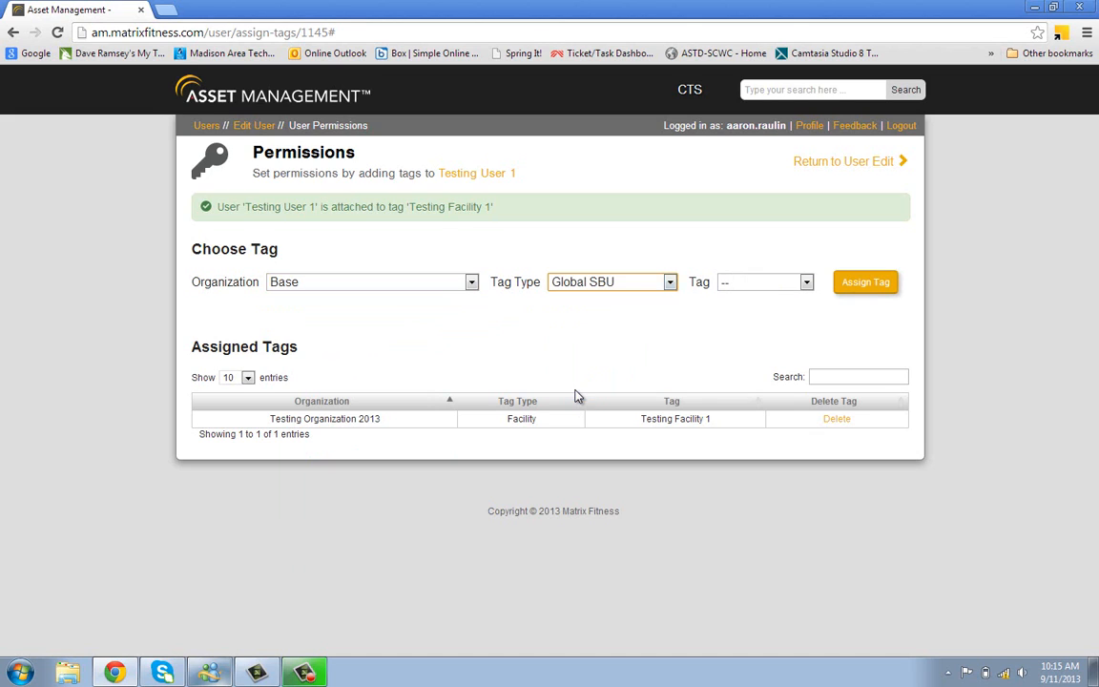
left_click(735, 285)
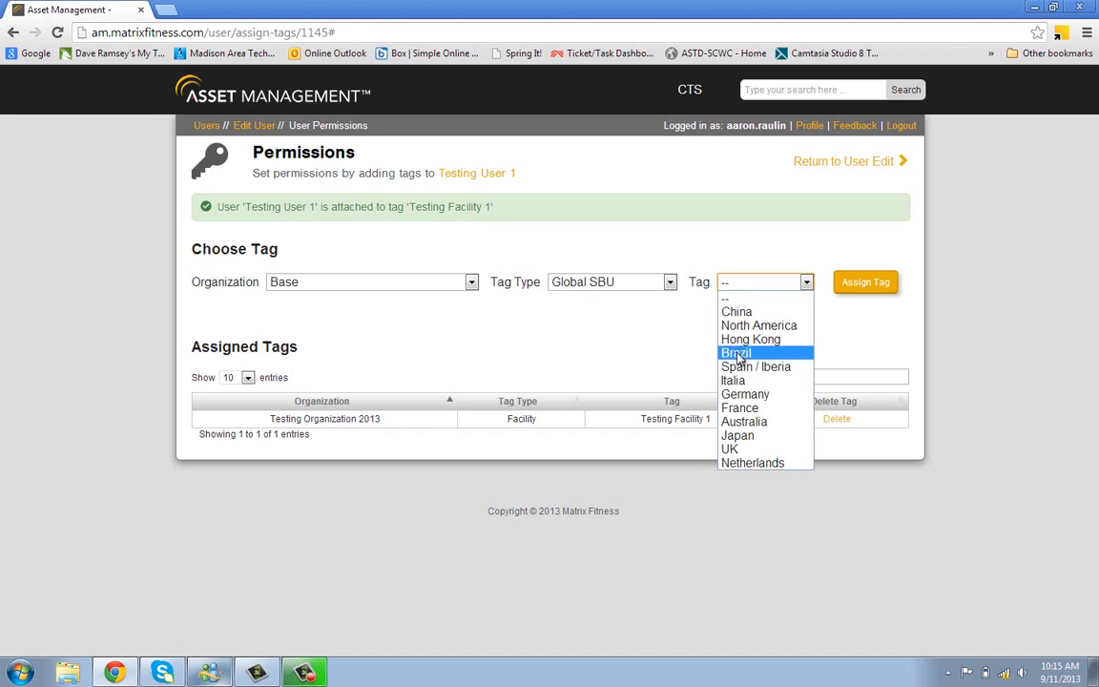
left_click(670, 284)
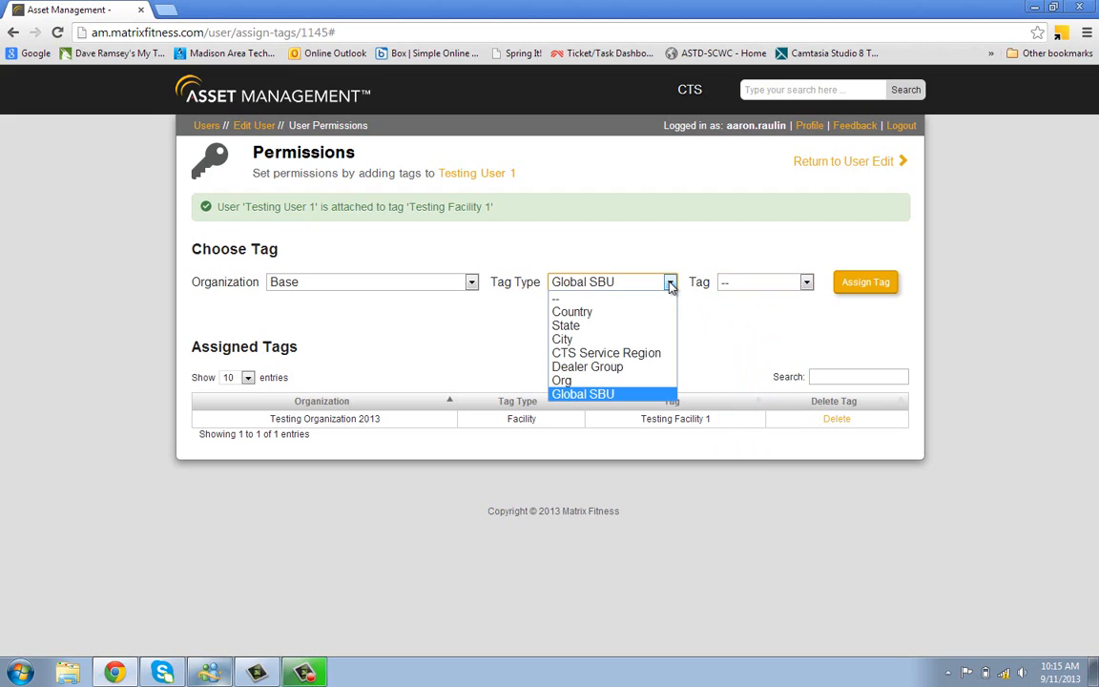
Switch the tag type to Org and assign the Testing Organization 2013 tag
left_click(575, 380)
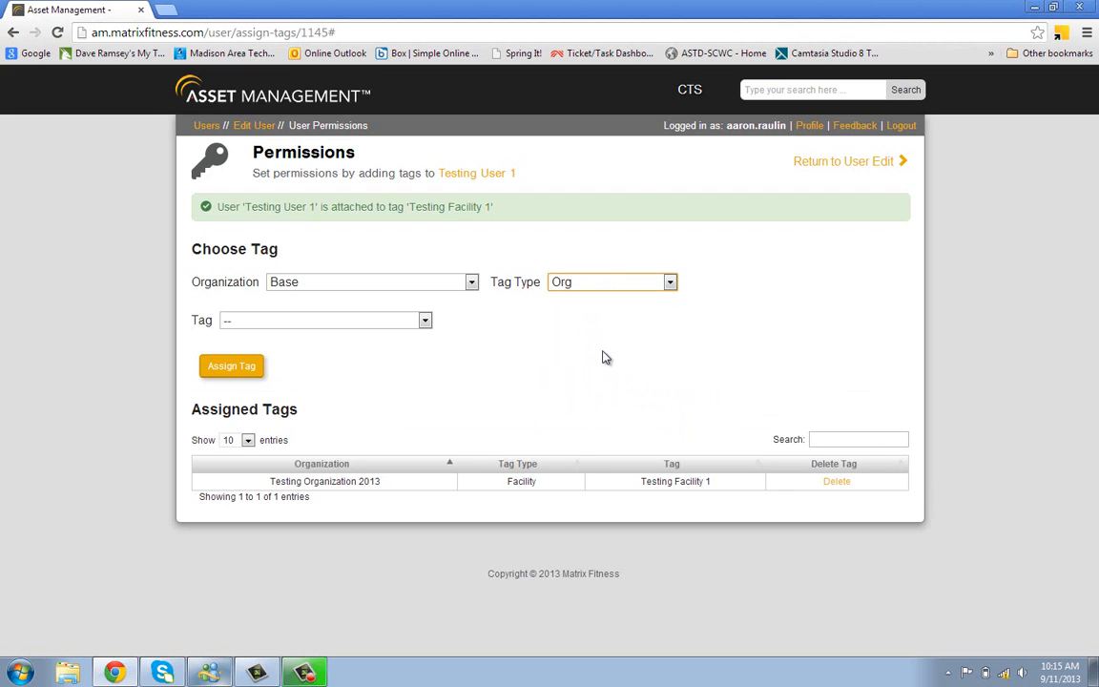
left_click(414, 319)
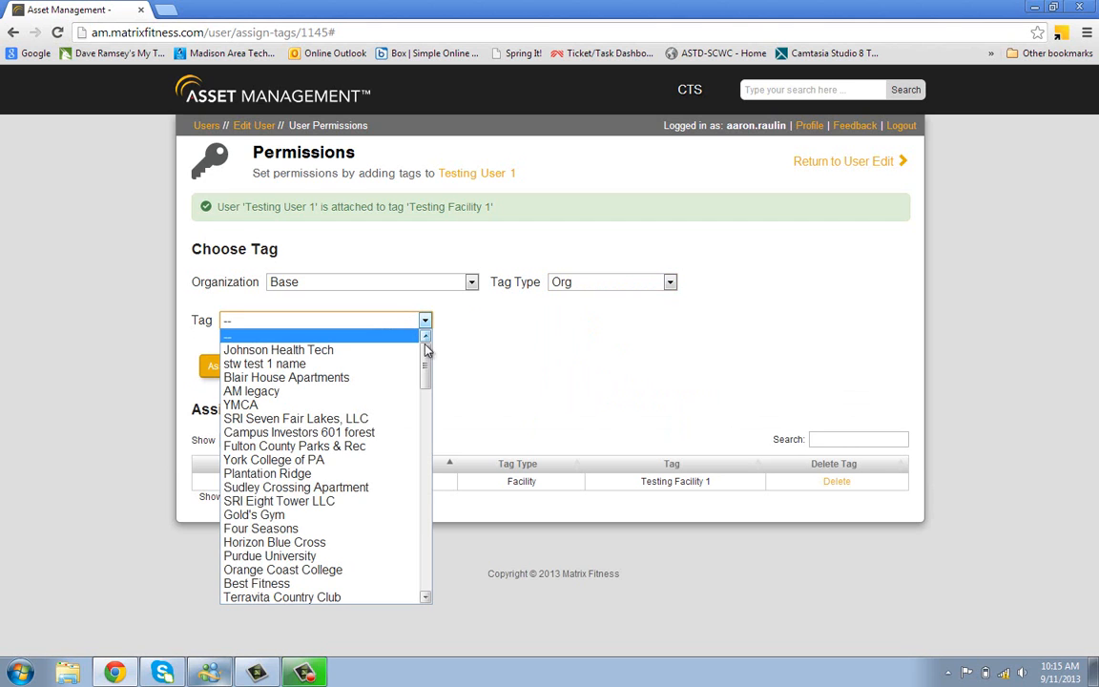
left_click_drag(428, 370, 426, 597)
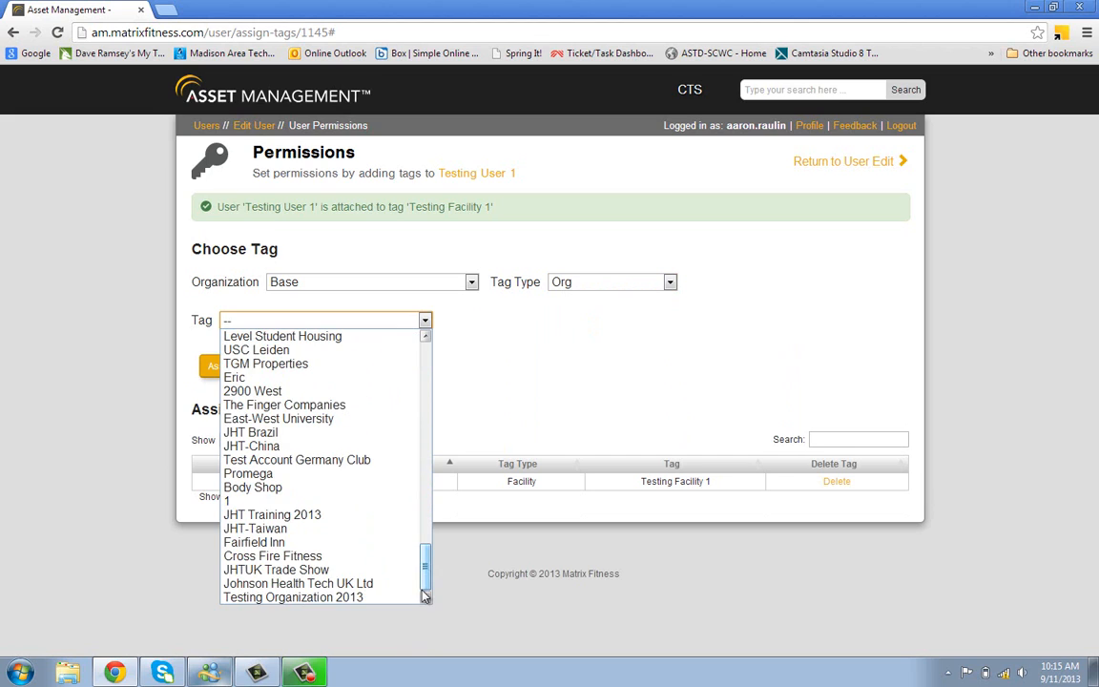
left_click(355, 598)
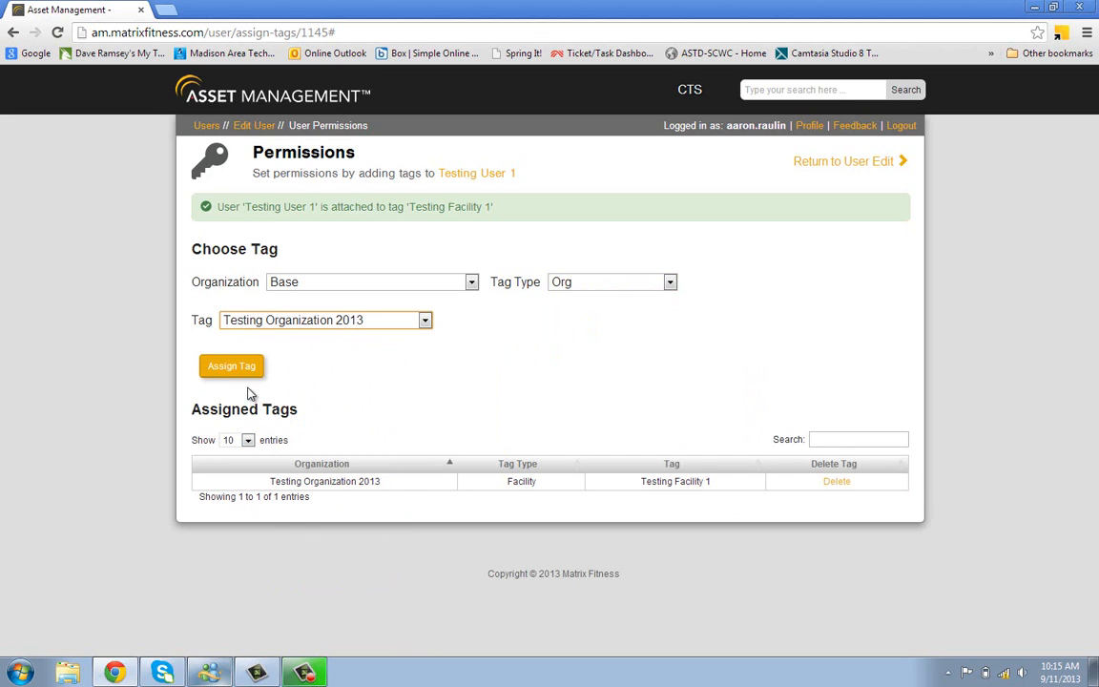
left_click(244, 373)
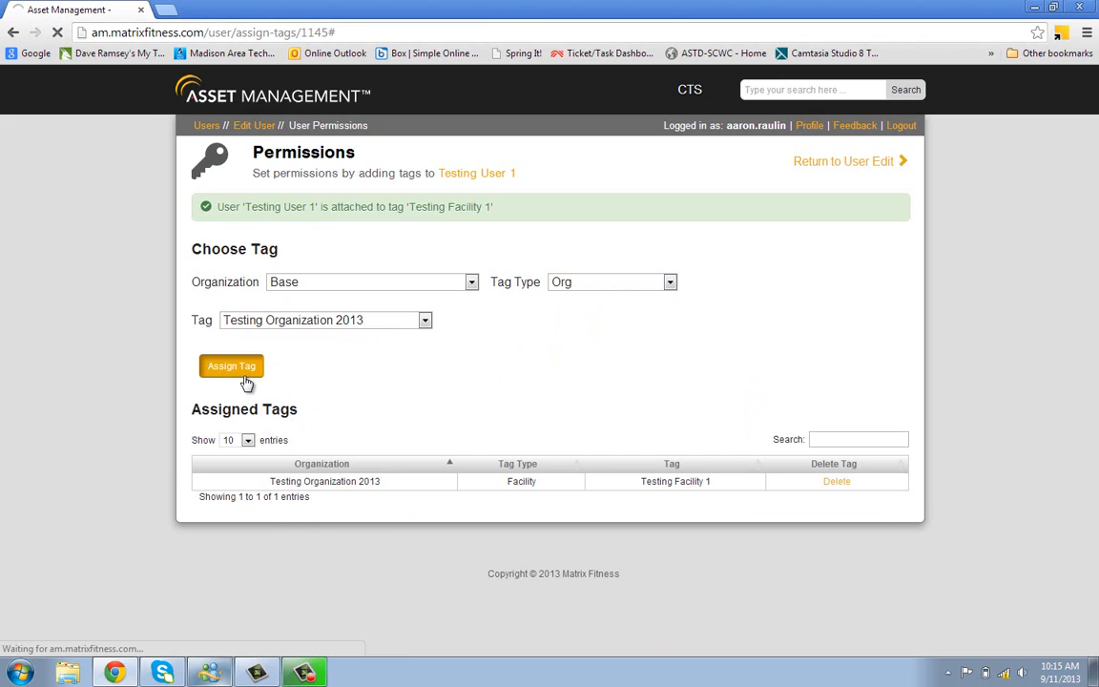